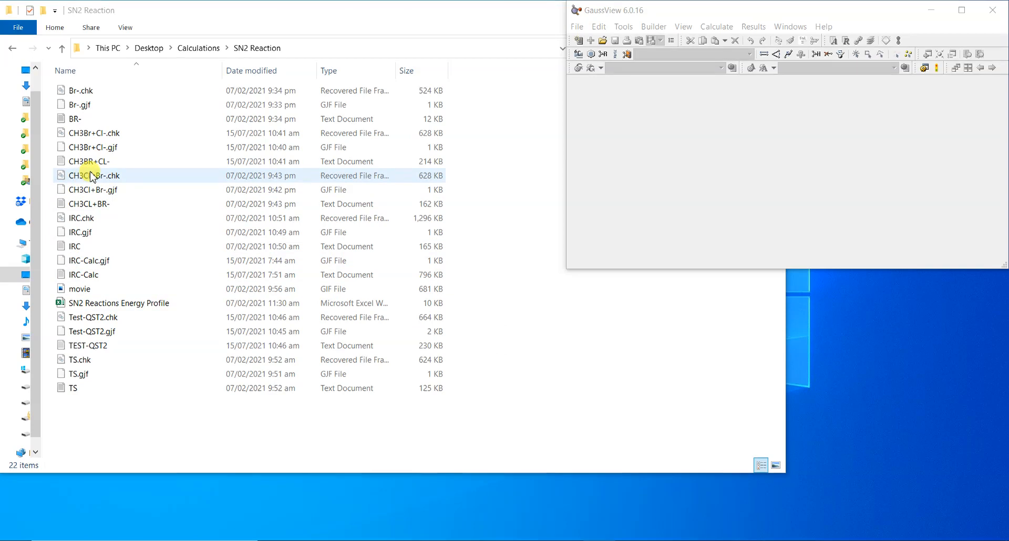
Load the CH3BR+CL- and CH3CL+BR- output files from the SN2 Reaction folder into GaussView and arrange their windows side by side.
left_click_drag(78, 162, 689, 156)
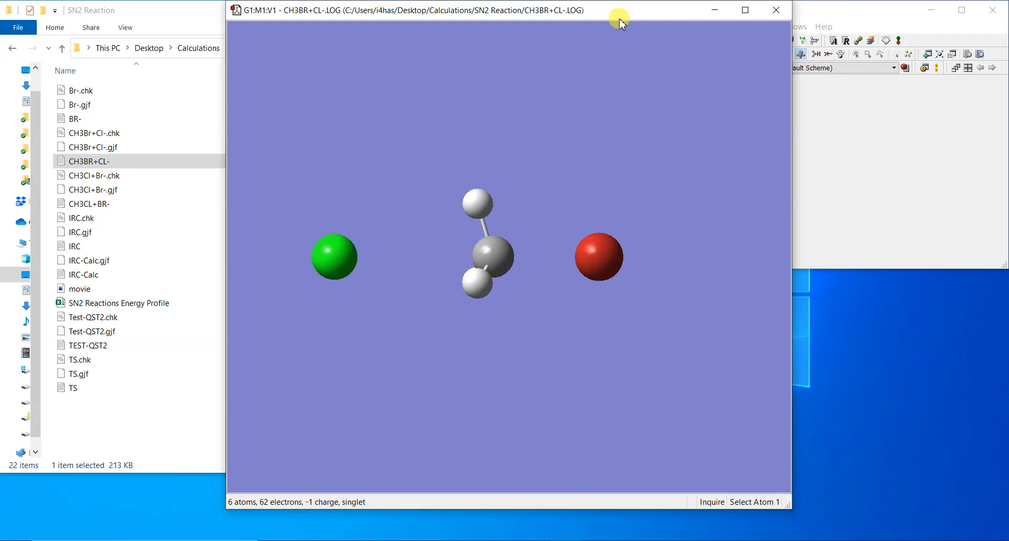
left_click_drag(711, 223, 583, 255)
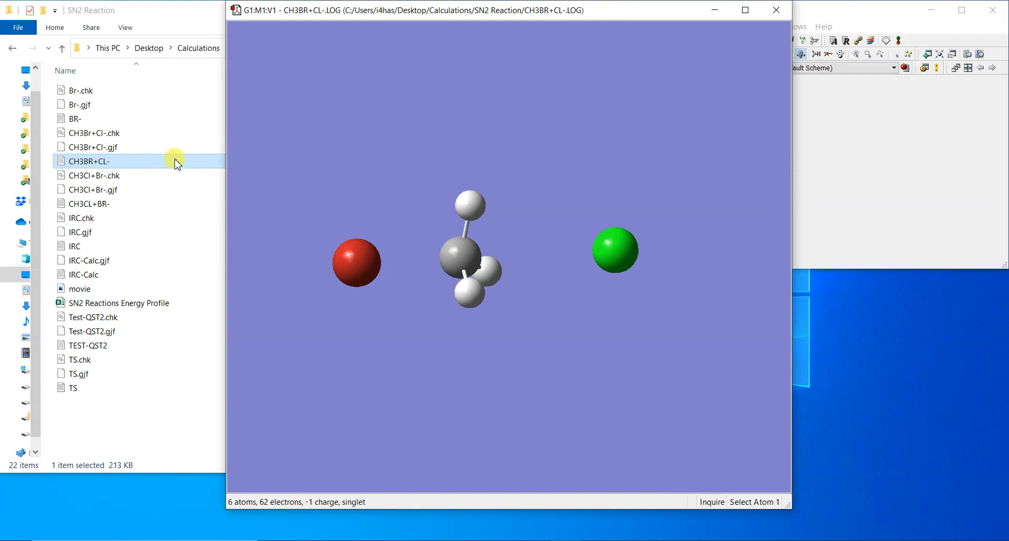
left_click_drag(64, 203, 746, 191)
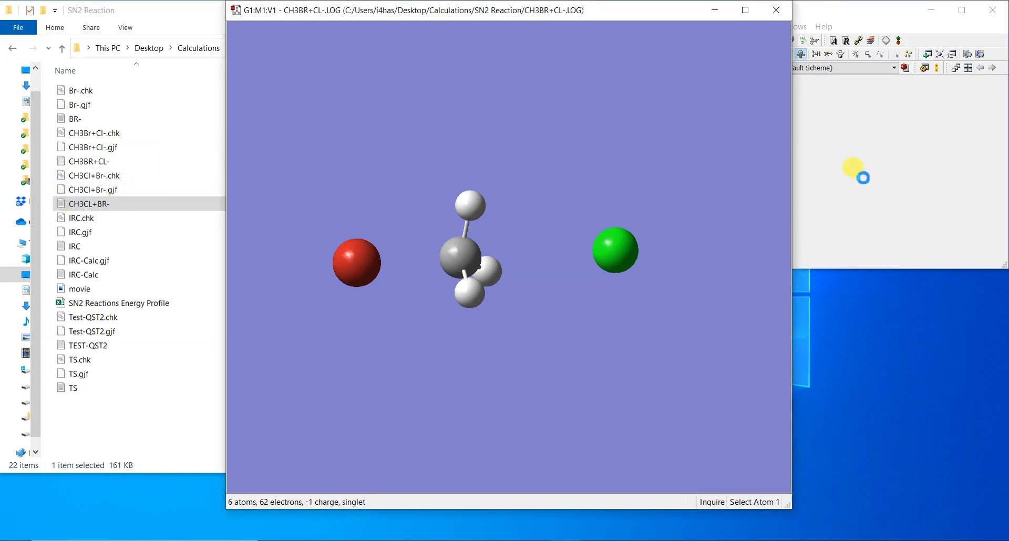
left_click_drag(657, 38, 774, 57)
left_click_drag(558, 13, 336, 21)
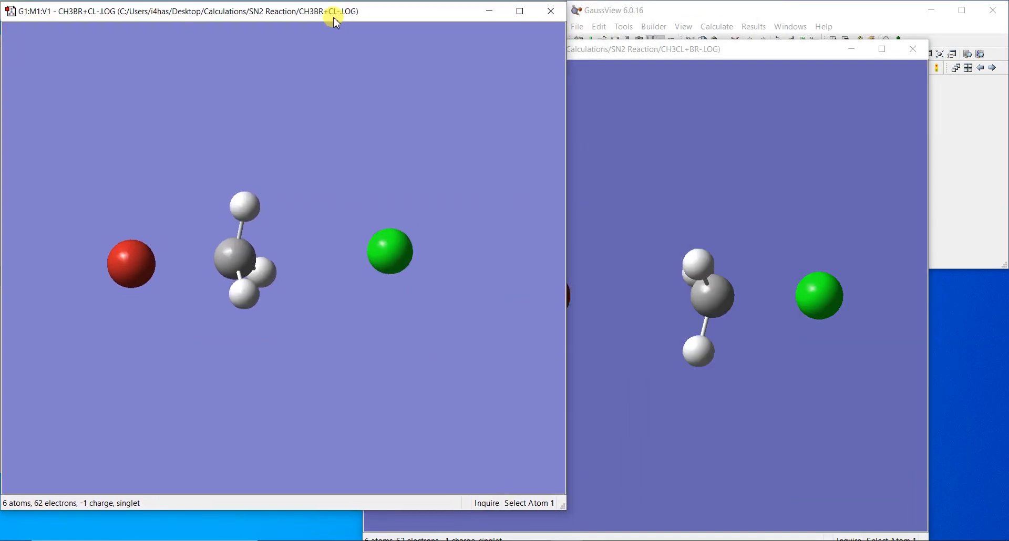
left_click_drag(720, 52, 786, 48)
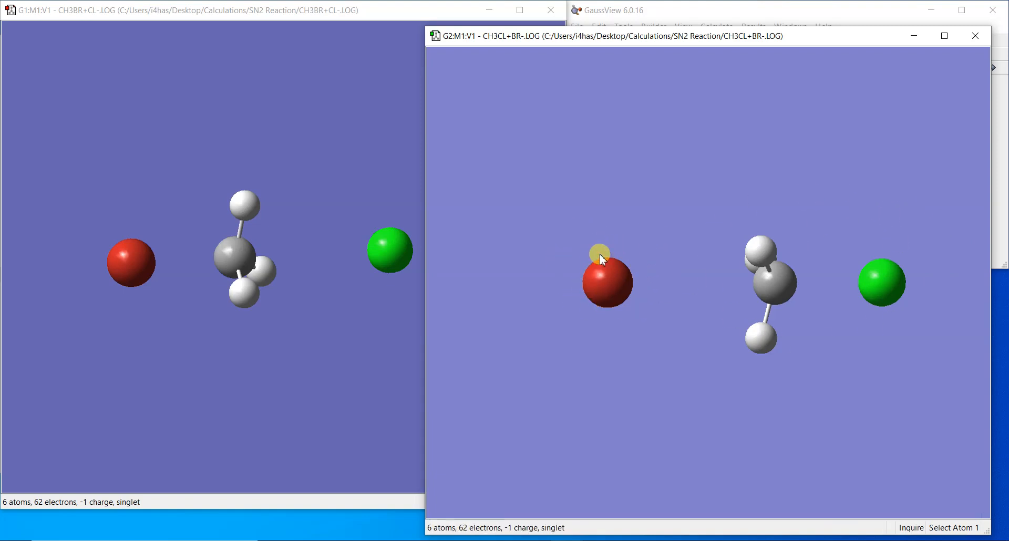
Display the atom number labels on both the CH3CL+BR- and the CH3BR+CL- structures.
left_click(660, 15)
left_click(683, 26)
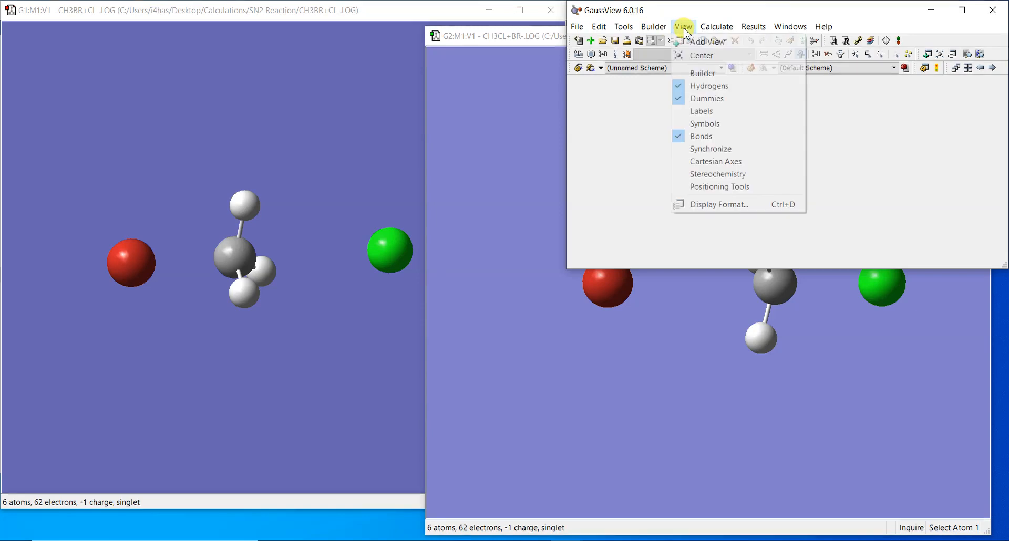
left_click(721, 111)
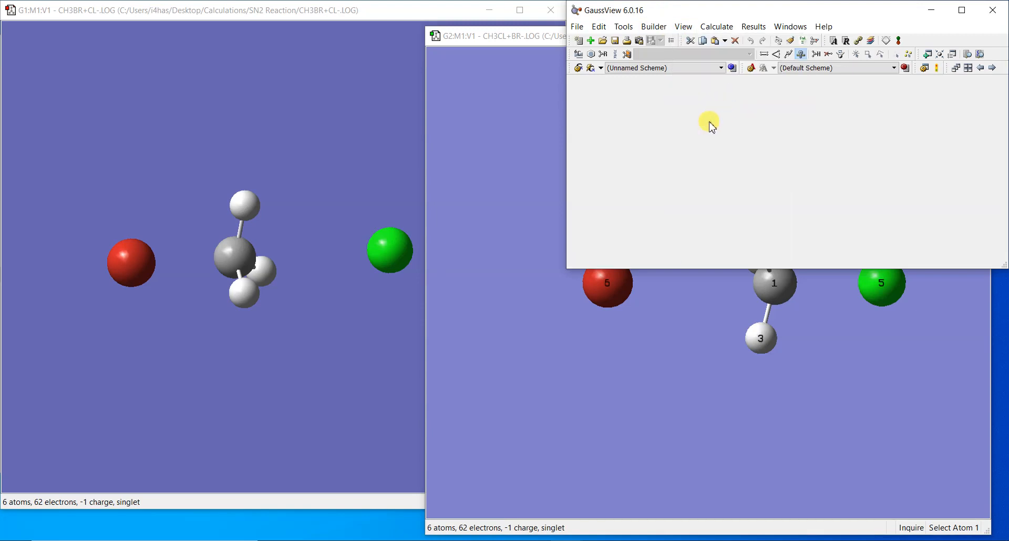
left_click(531, 36)
scroll(822, 232, "up", 2)
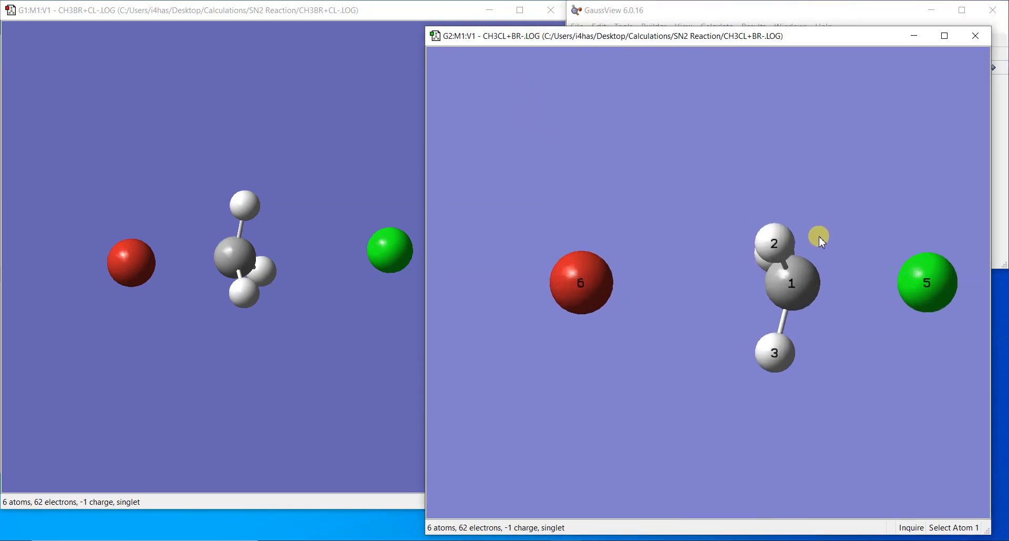
left_click(316, 10)
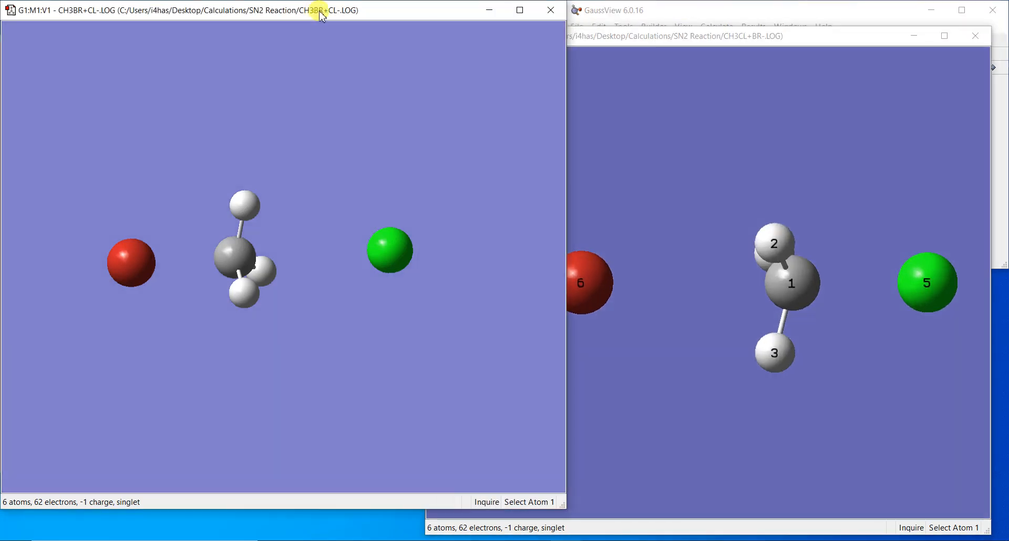
left_click(630, 21)
left_click(684, 26)
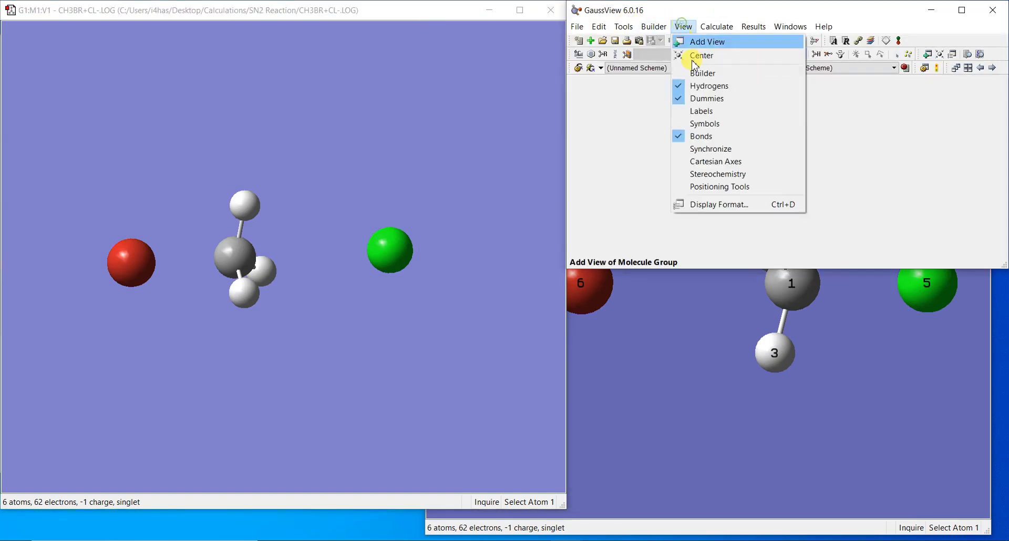
left_click(716, 111)
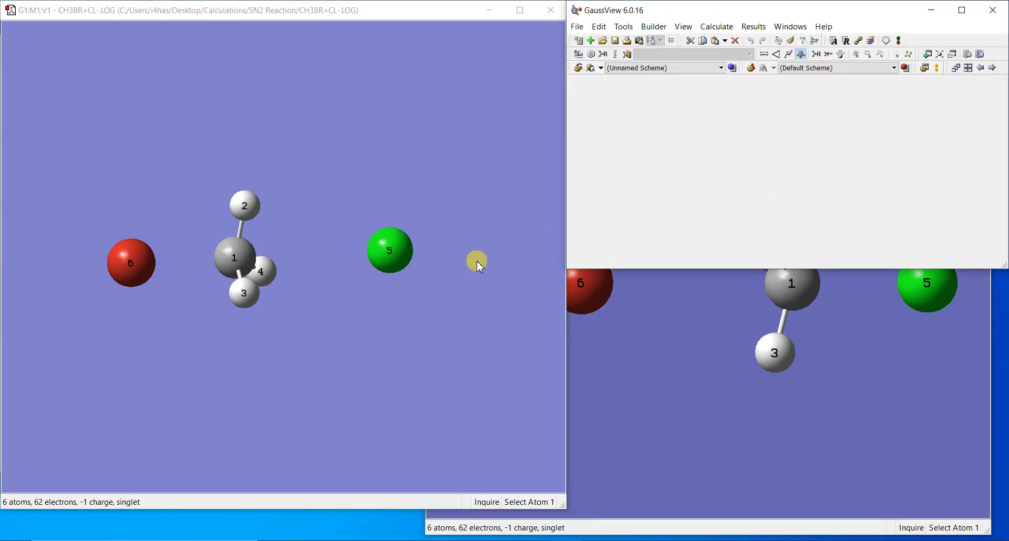
Compare the atom numbering and orientation of the CH3CL+BR- and CH3BR+CL- structures, rotating each molecule slightly.
left_click(690, 534)
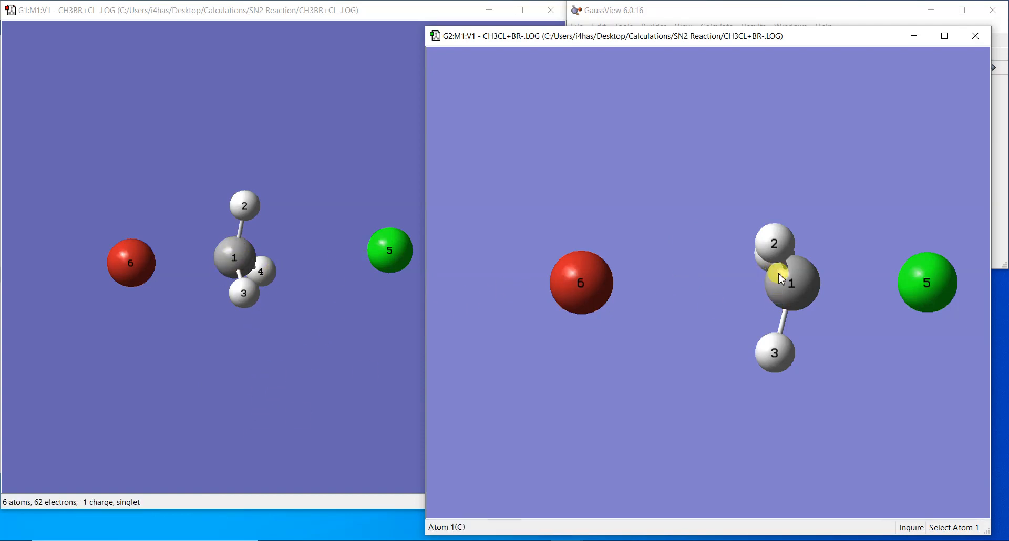
left_click_drag(801, 304, 814, 305)
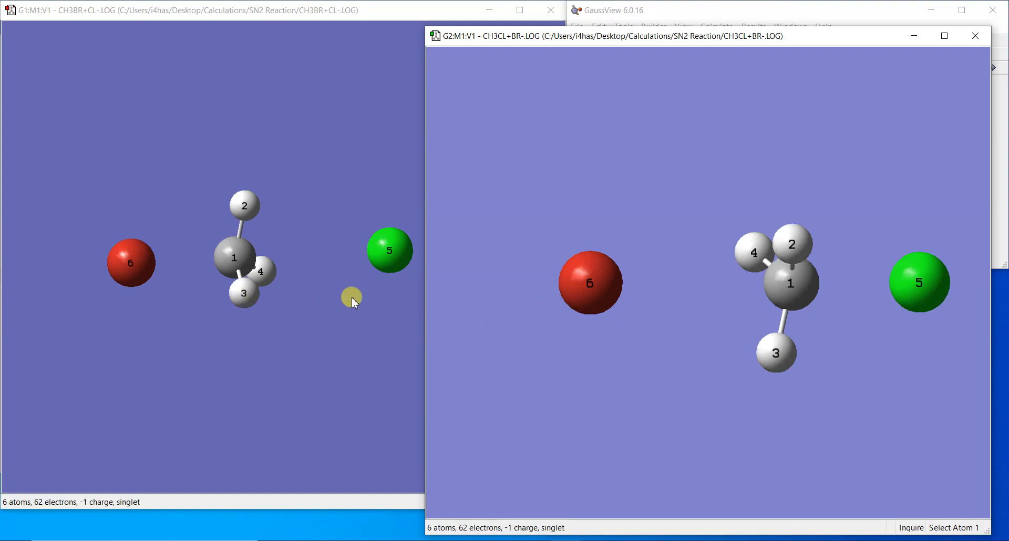
scroll(209, 271, "up", 1)
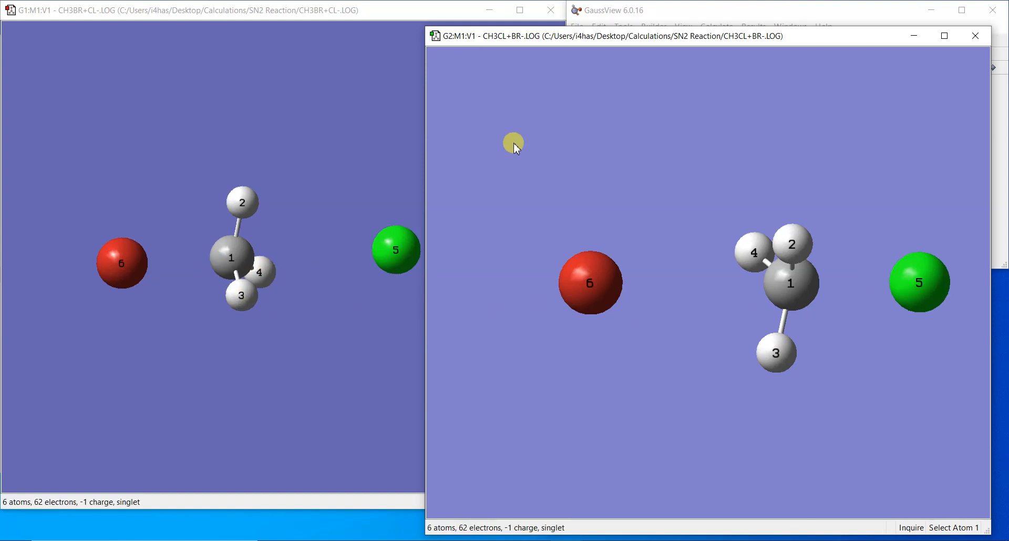
left_click(679, 11)
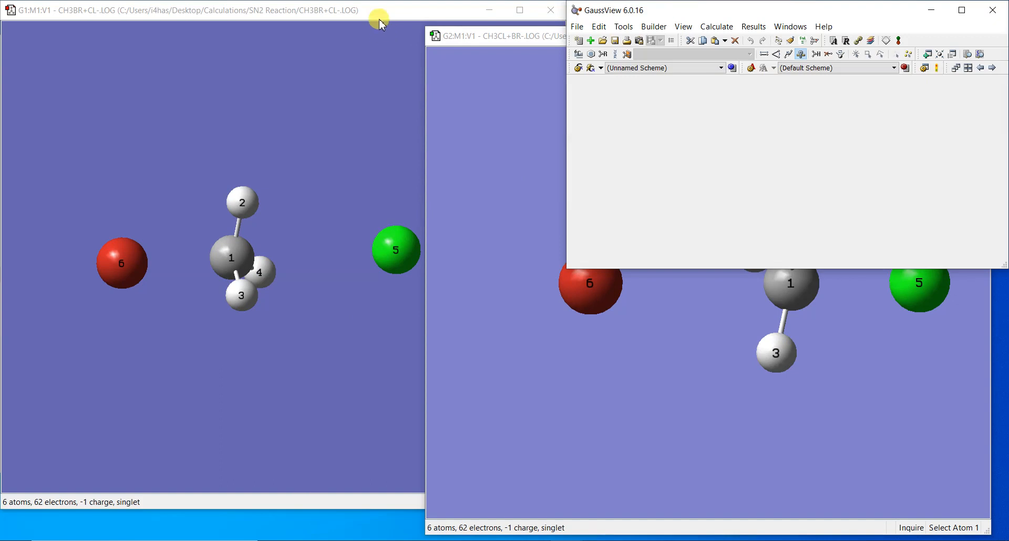
left_click(379, 13)
mouse_move(282, 293)
left_mouse_down()
mouse_move(282, 324)
mouse_move(279, 307)
left_mouse_up()
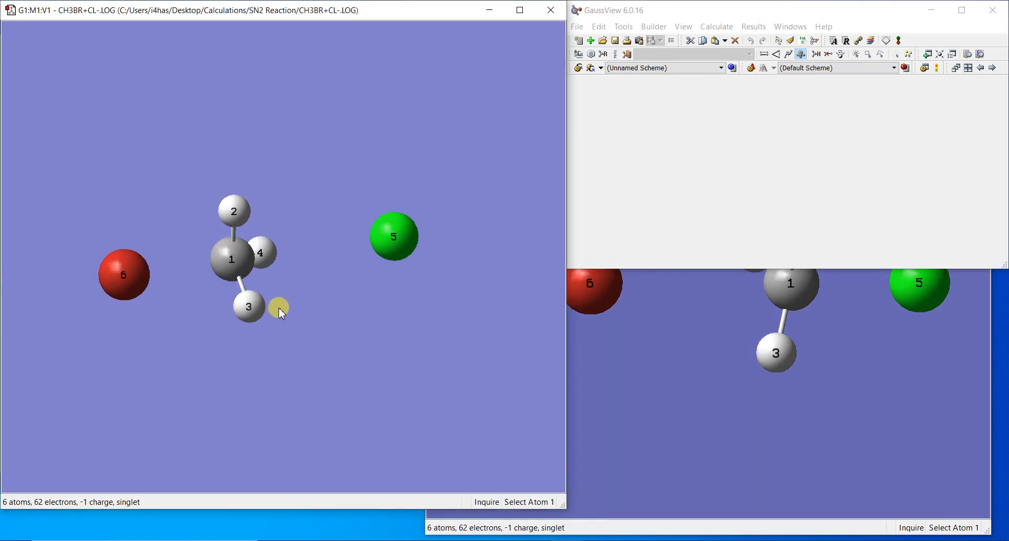
Copy the CH3BR+CL- structure into a new molecule group and close its original window.
left_click(550, 11)
left_click(578, 40)
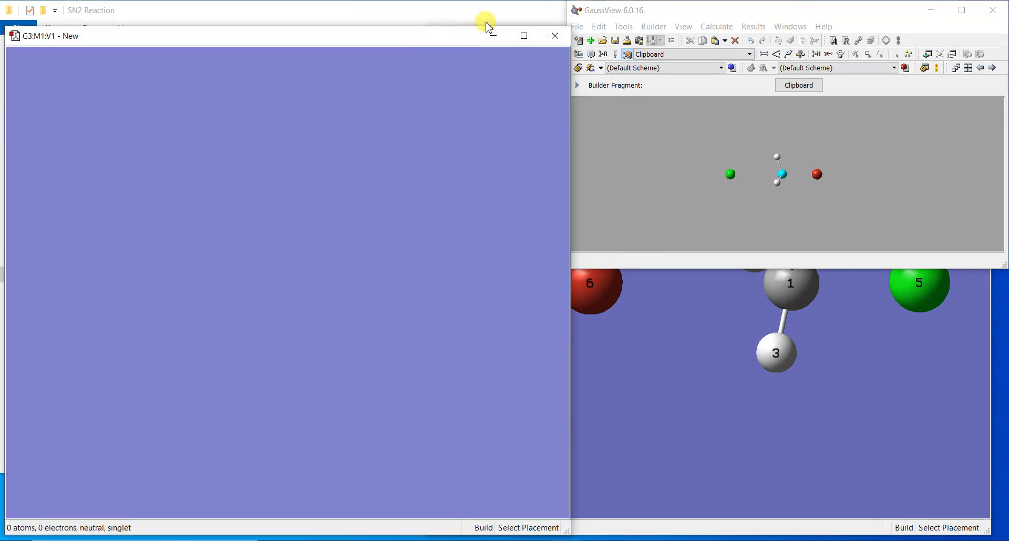
left_click_drag(424, 41, 422, 15)
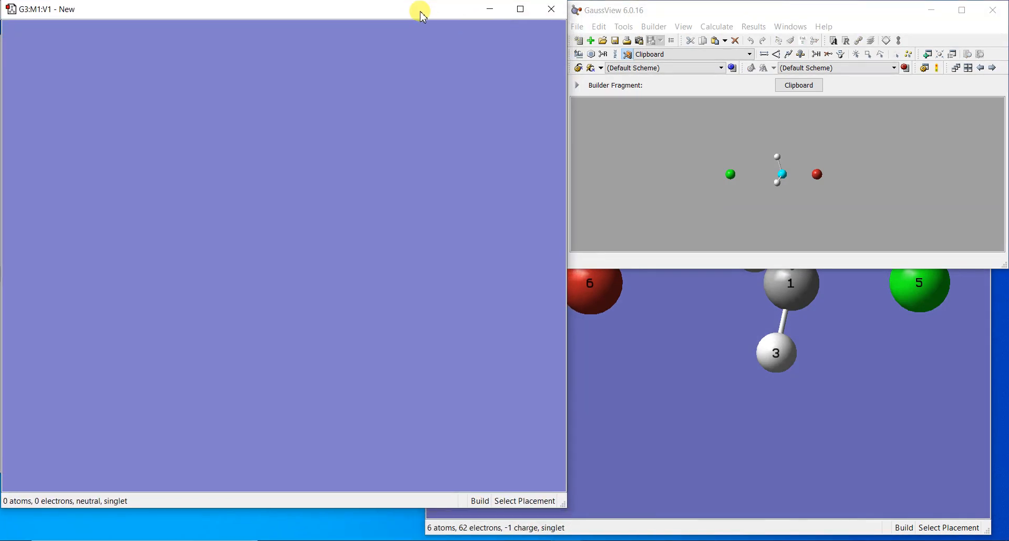
key("ctrl+v")
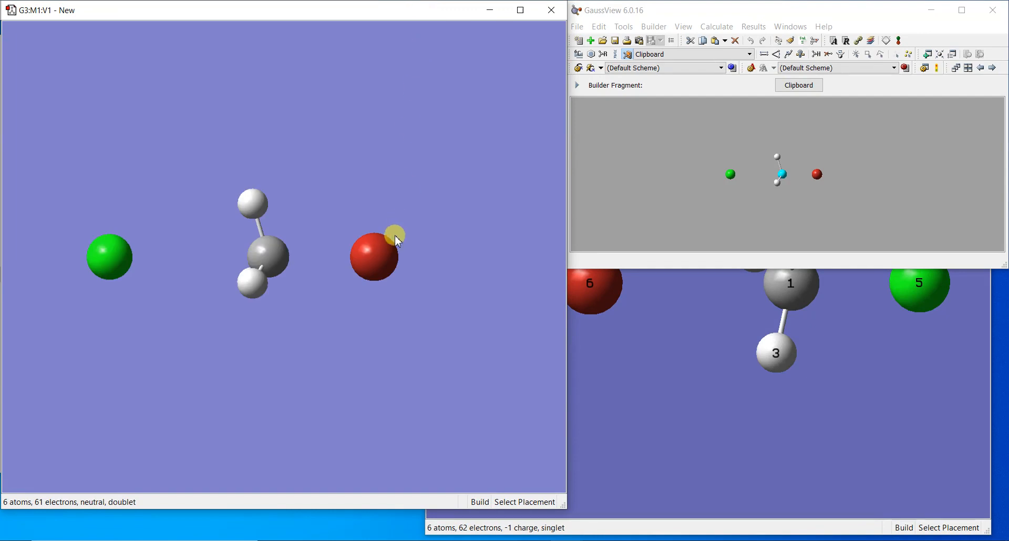
Add a copy of the CH3CL+BR- structure to the new group as its second model, close the source window and check both models.
left_click(667, 532)
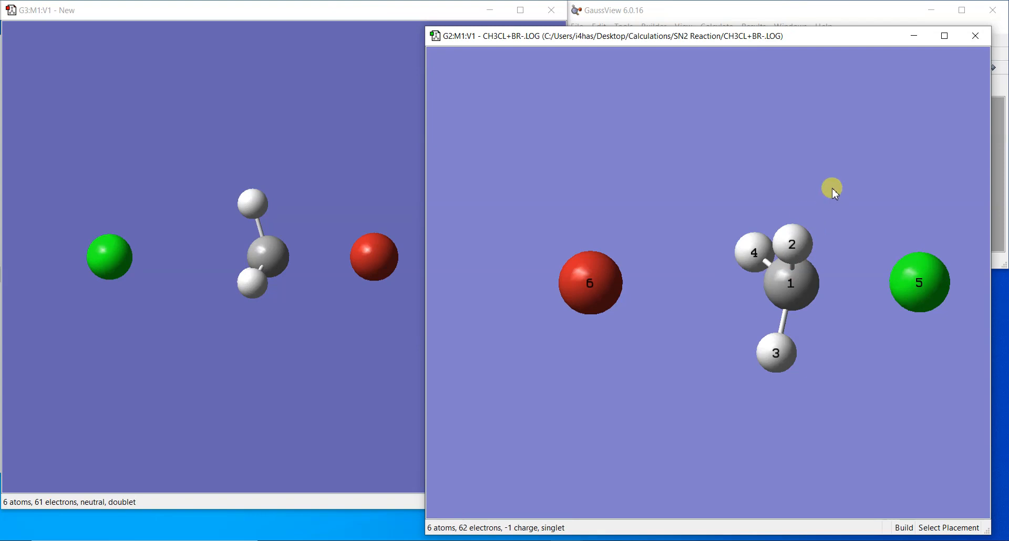
left_click(975, 36)
left_click(293, 7)
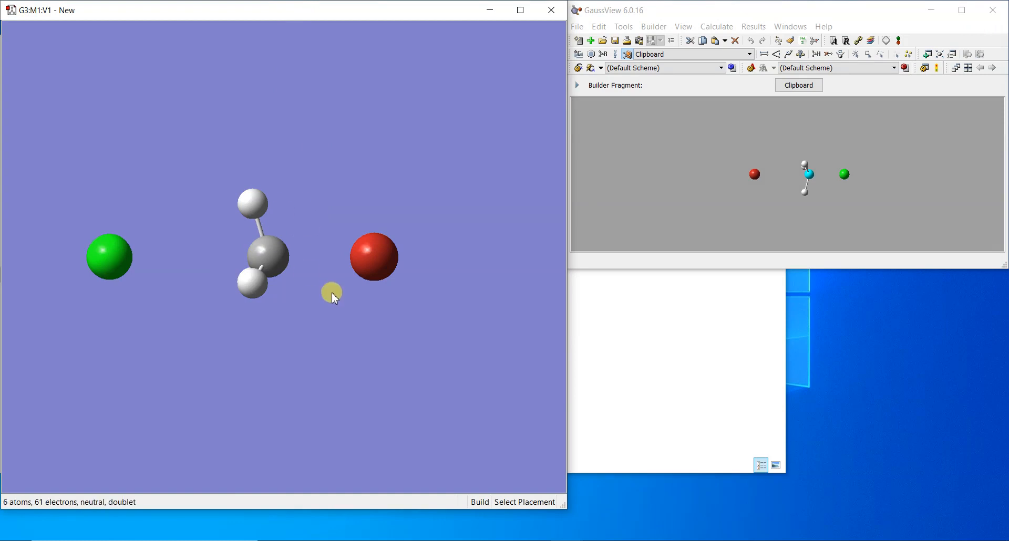
key("ctrl+v")
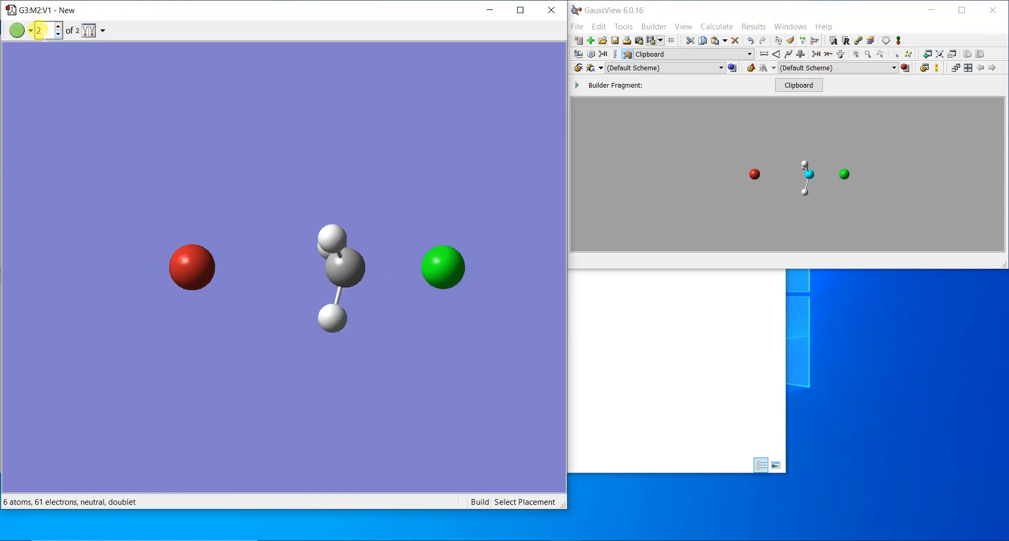
scroll(39, 28, "down", 1)
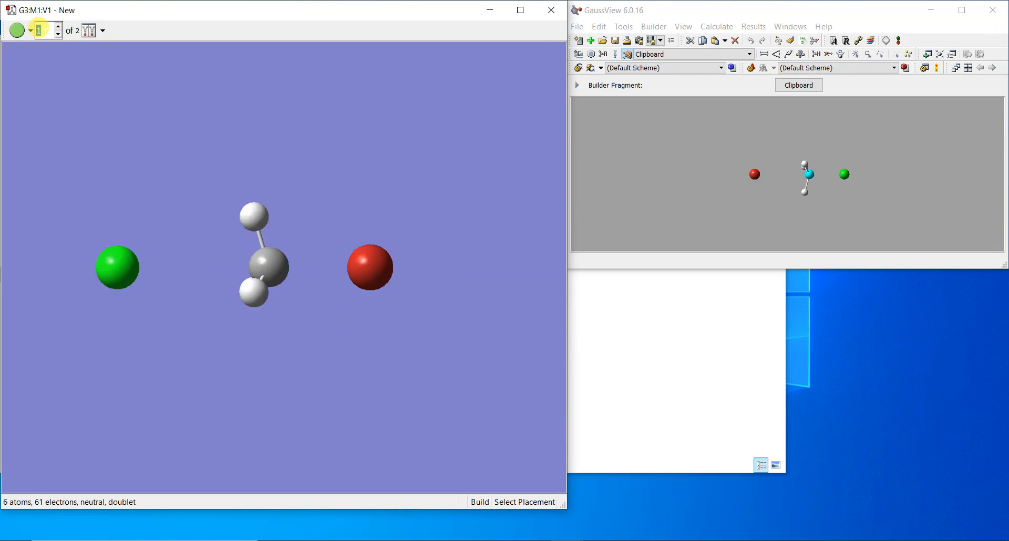
scroll(40, 28, "up", 1)
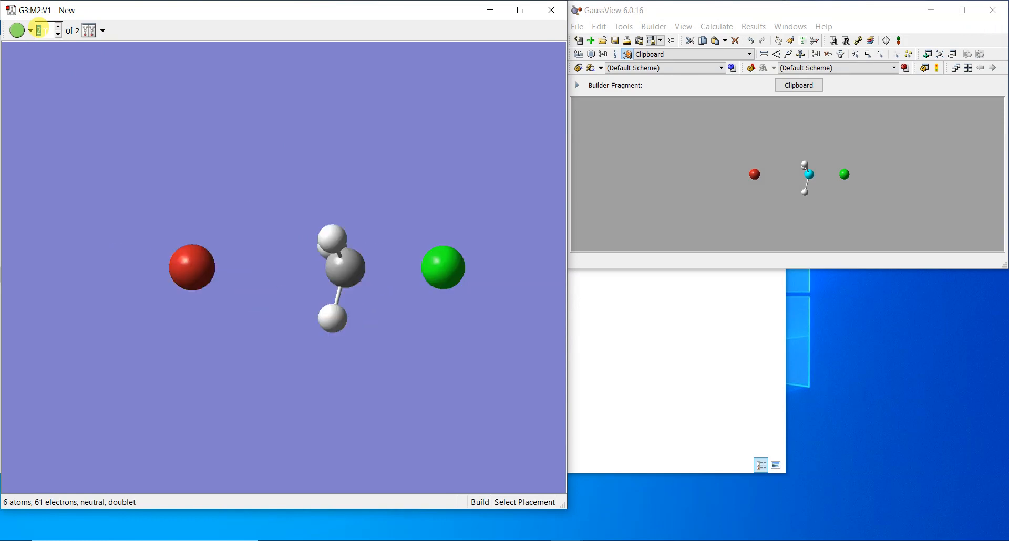
scroll(39, 28, "down", 1)
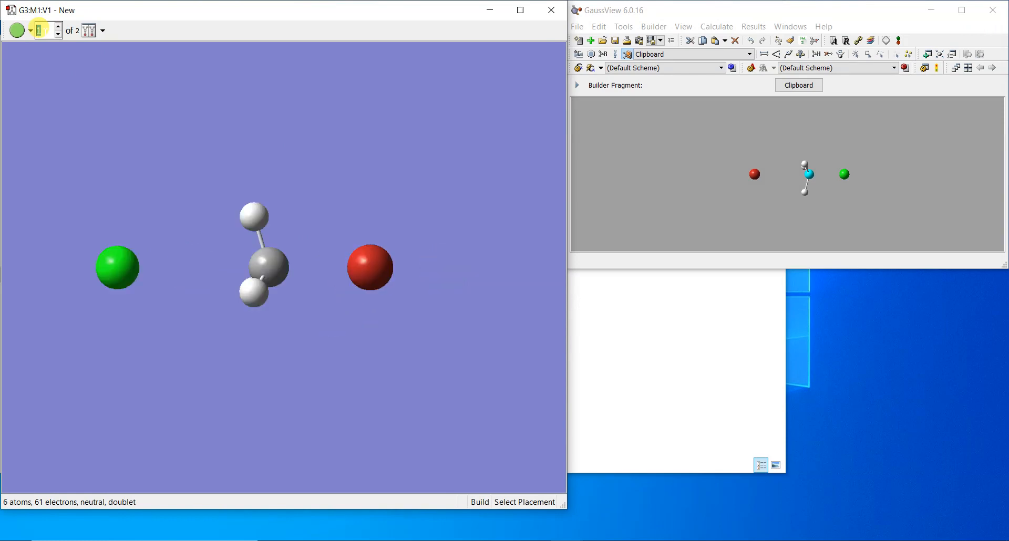
scroll(40, 28, "up", 1)
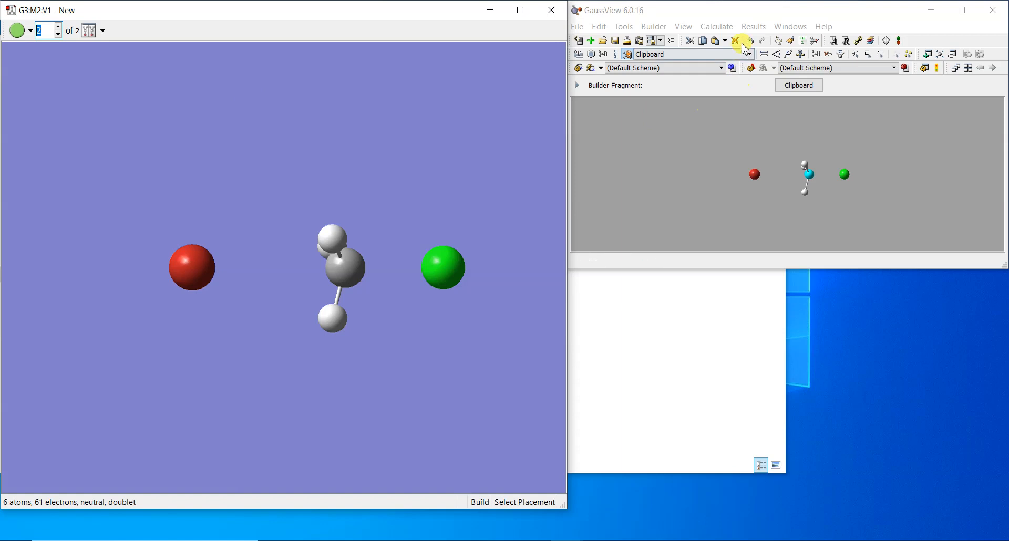
Start a Gaussian calculation setup for the new molecule group with the job type Opt+Freq.
left_click(717, 26)
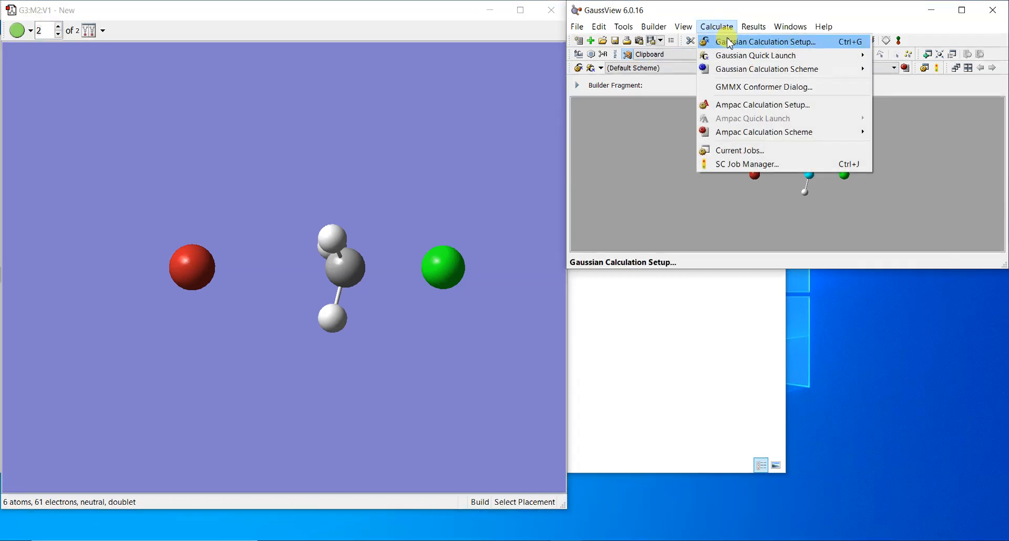
left_click(730, 42)
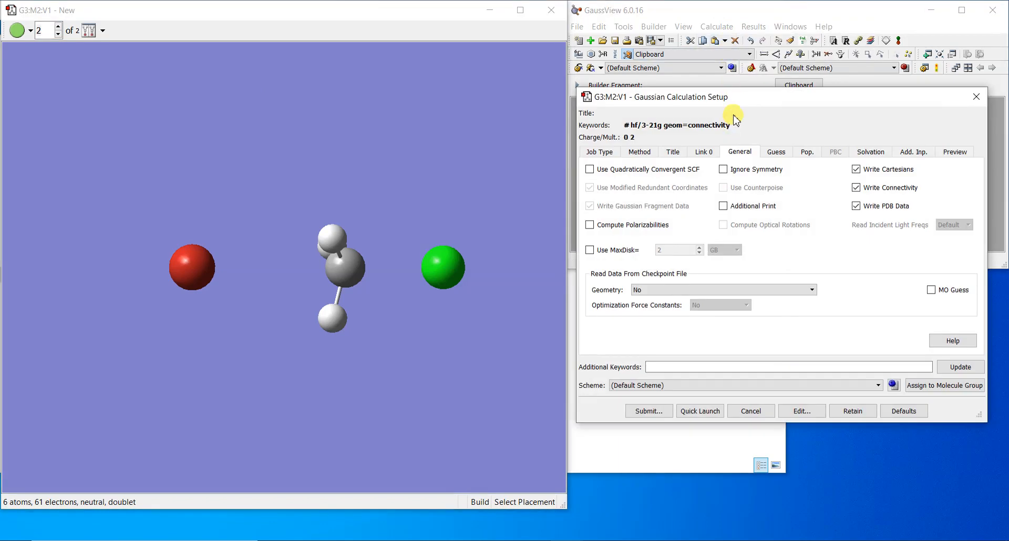
left_click_drag(732, 110, 737, 183)
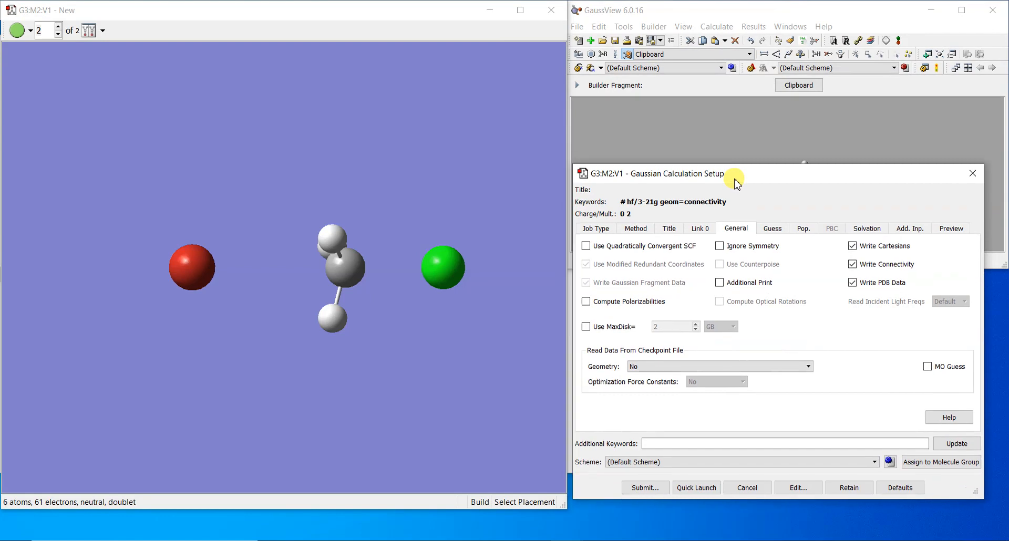
left_click(592, 230)
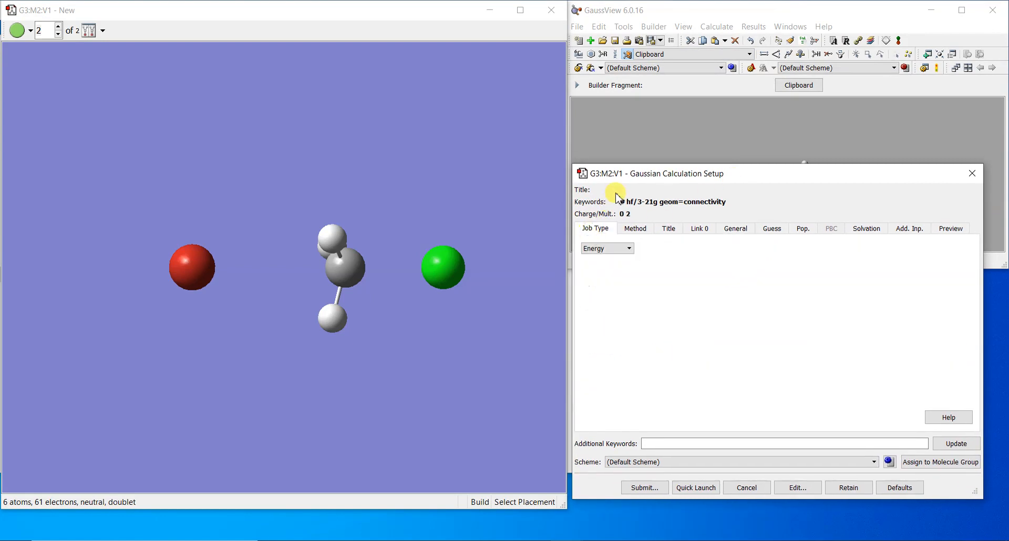
left_click(626, 249)
left_click(619, 285)
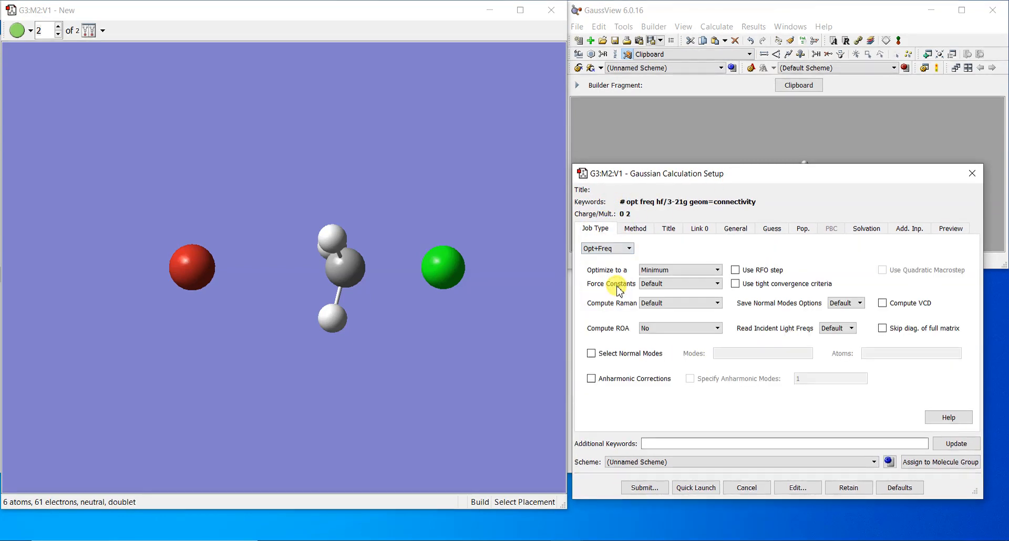
Set the optimization target to TS (QST2) with force constants set to Calculate at First Point.
left_click(703, 270)
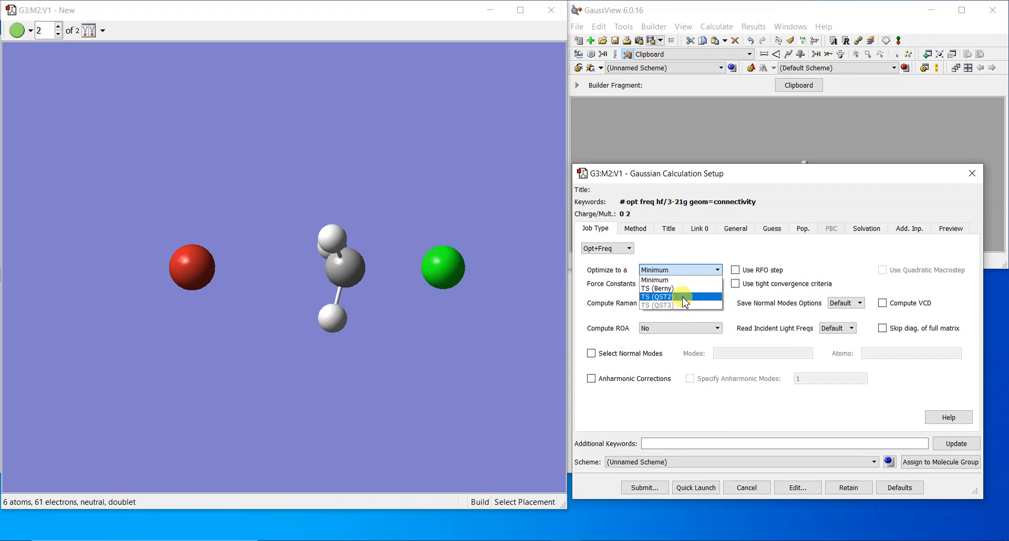
left_click(685, 297)
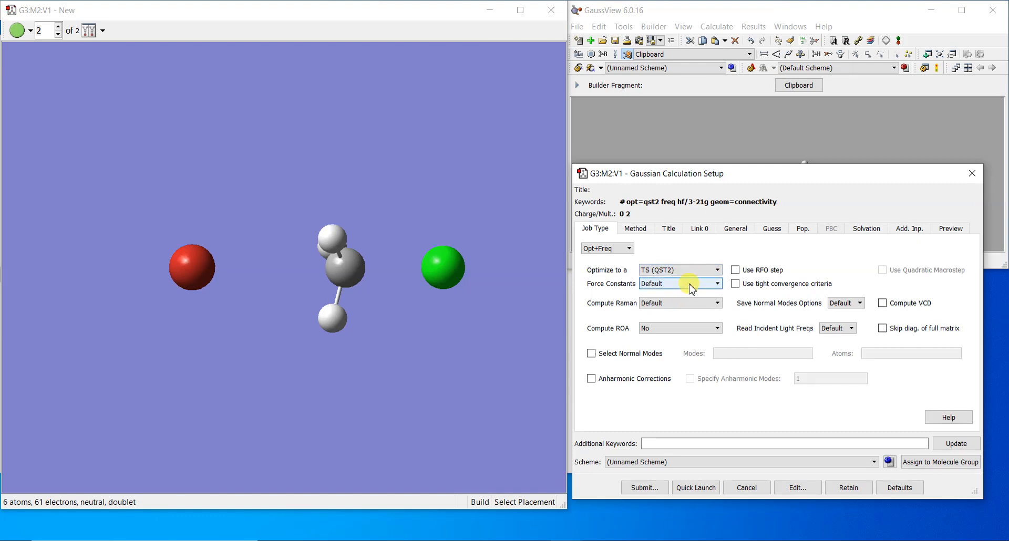
left_click(692, 286)
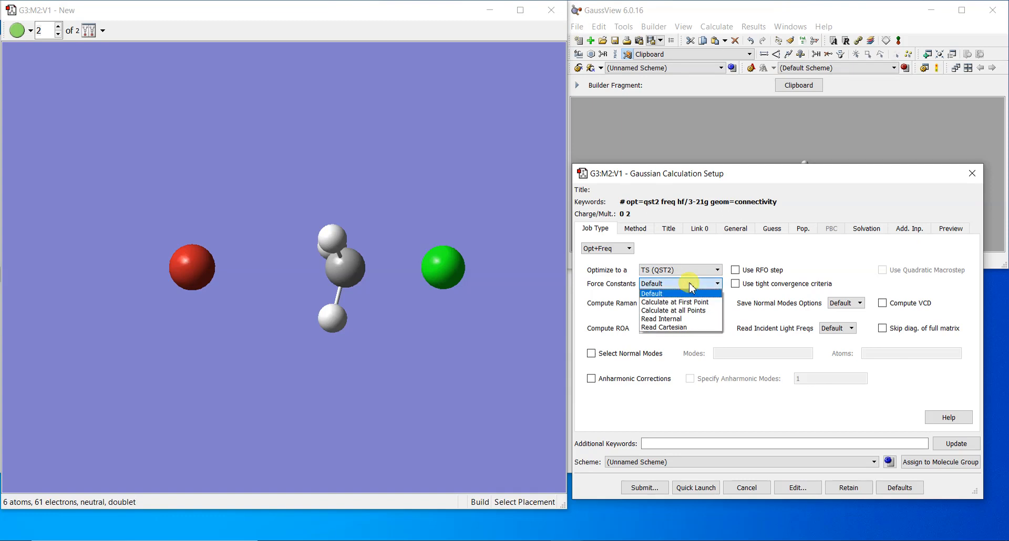
left_click(693, 303)
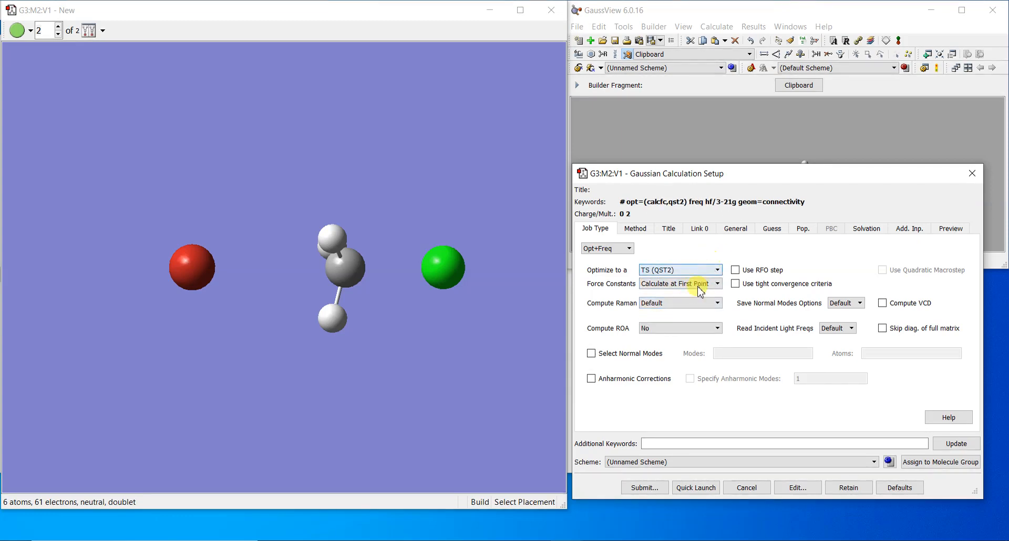
Set the charge to -1 with singlet spin, keeping Hartree-Fock/3-21G, and add the keyword opt=noeigentest.
left_click(649, 230)
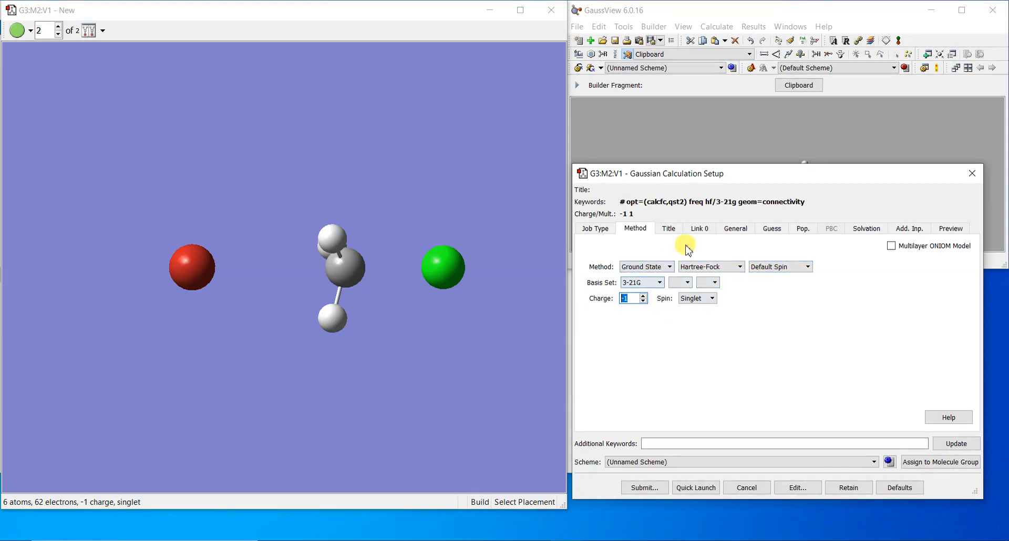
left_click(654, 443)
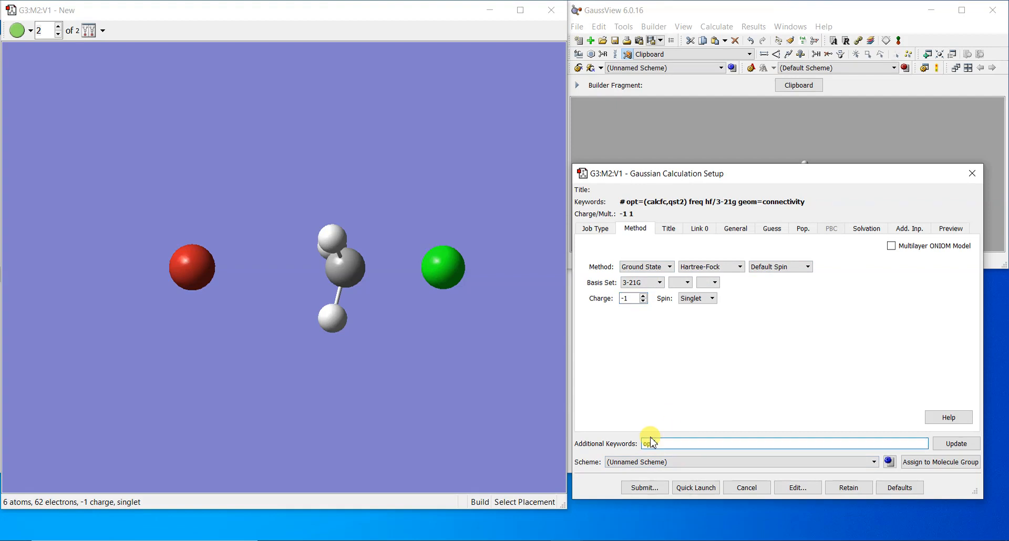
type("opt=noeigen")
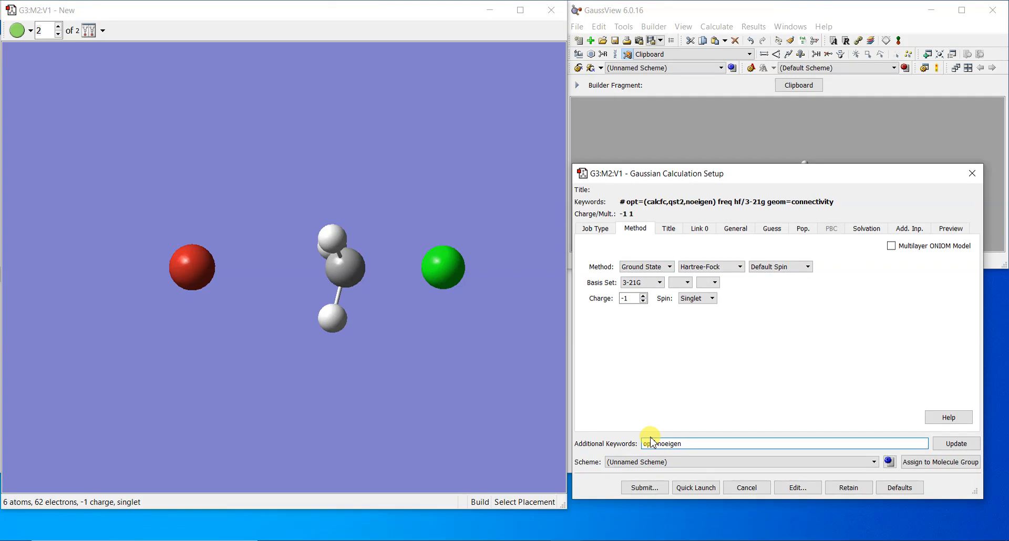
type("test")
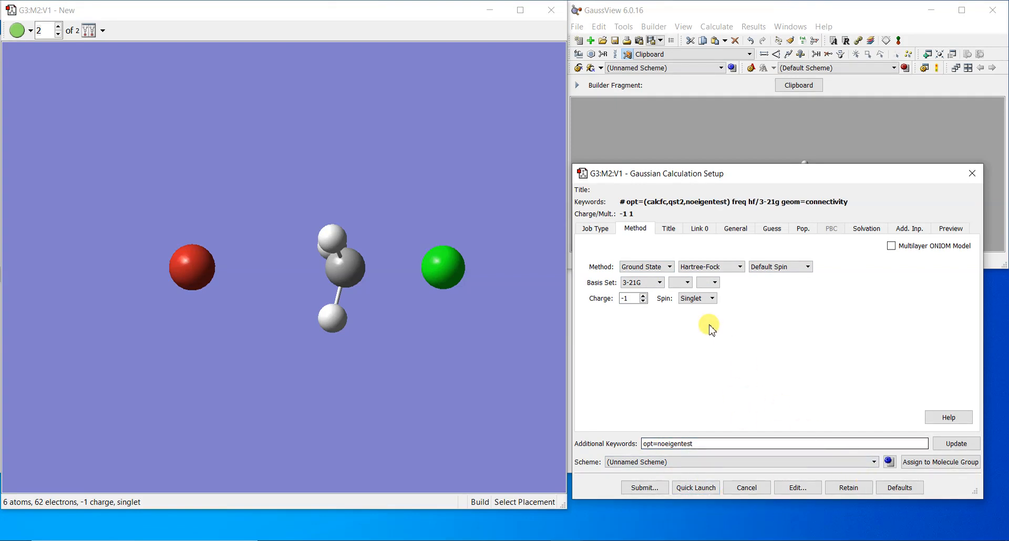
Title the job "TS of the reaction by QST2 method".
left_click(666, 230)
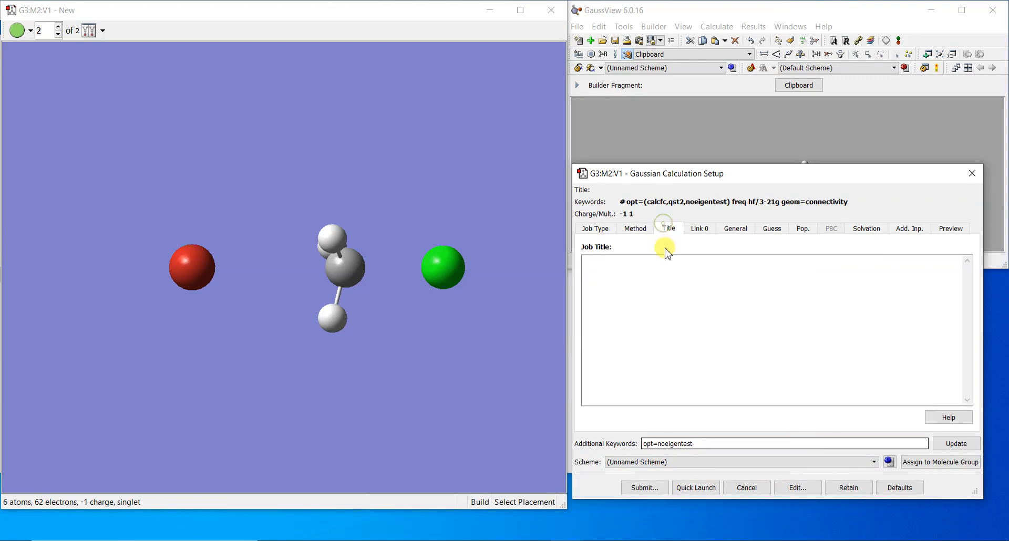
type("TS of the reaction by")
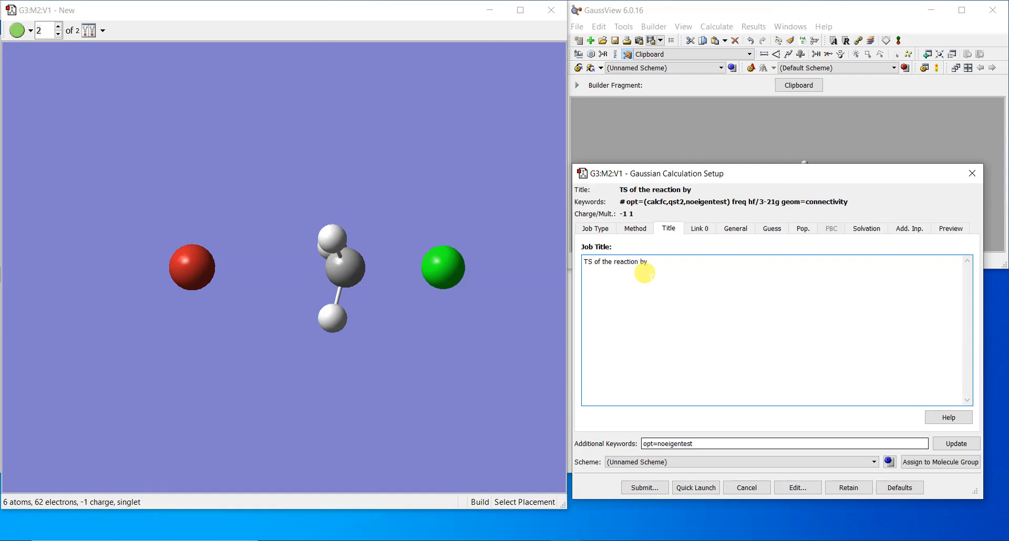
type("method")
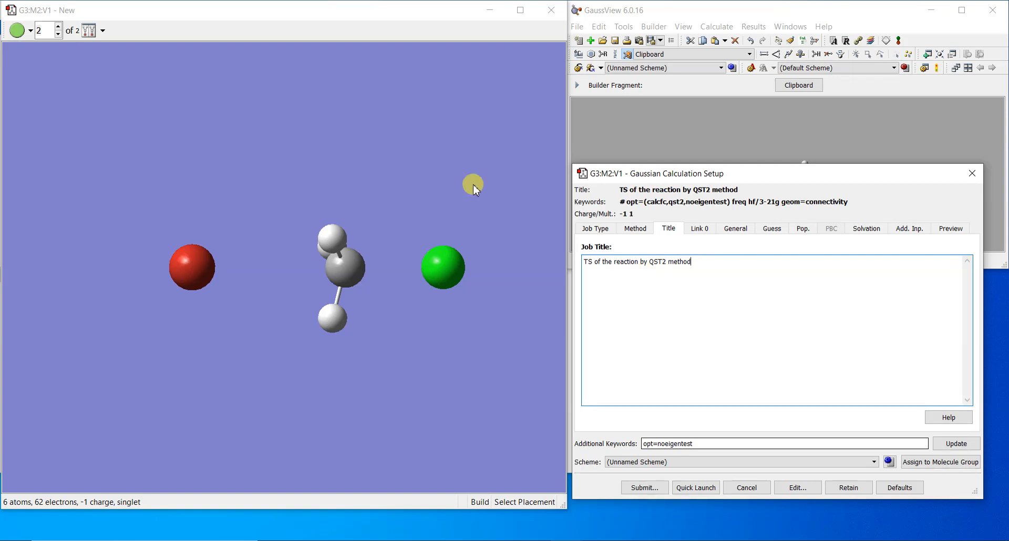
Set the job to use 4 shared processors and enable Additional Print.
left_click(712, 234)
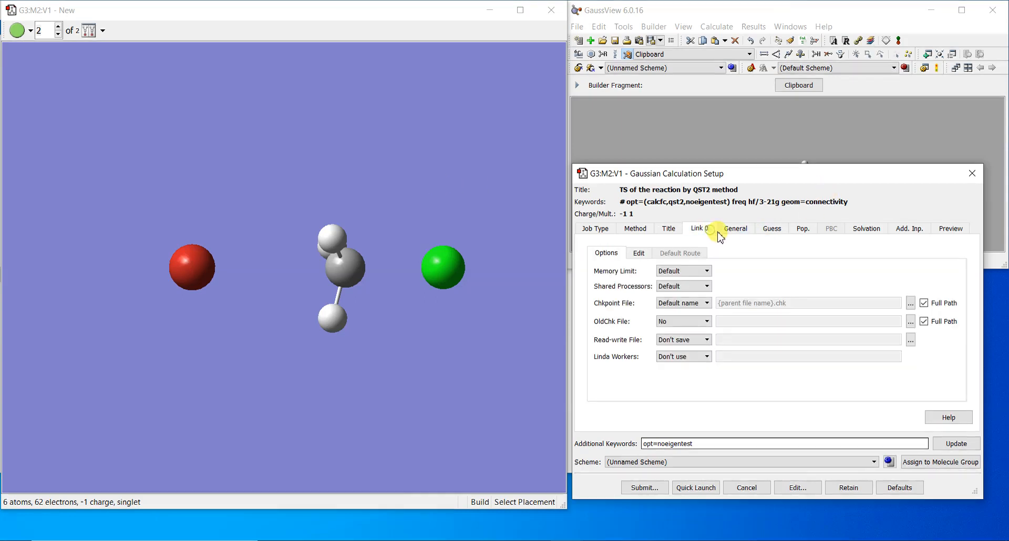
left_click(691, 287)
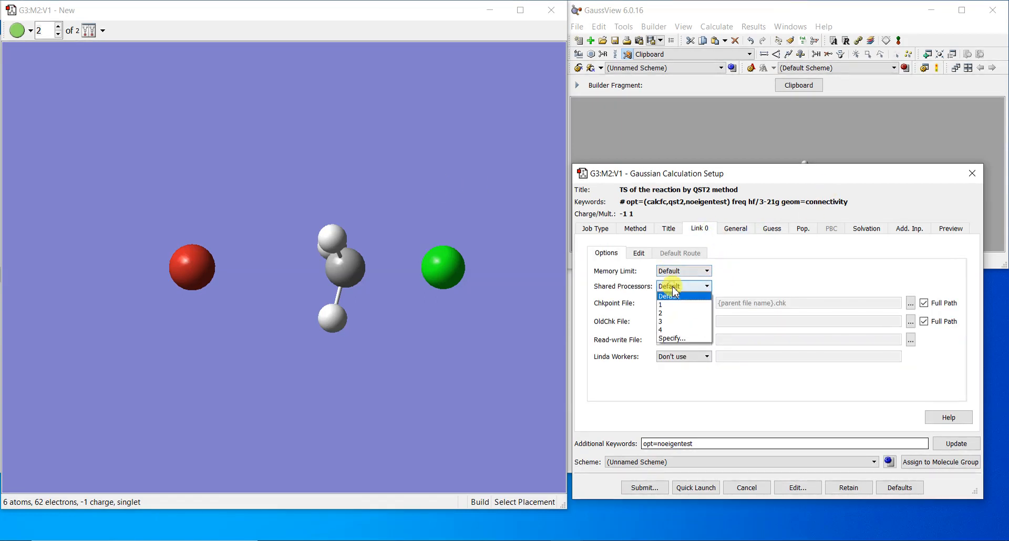
left_click(686, 330)
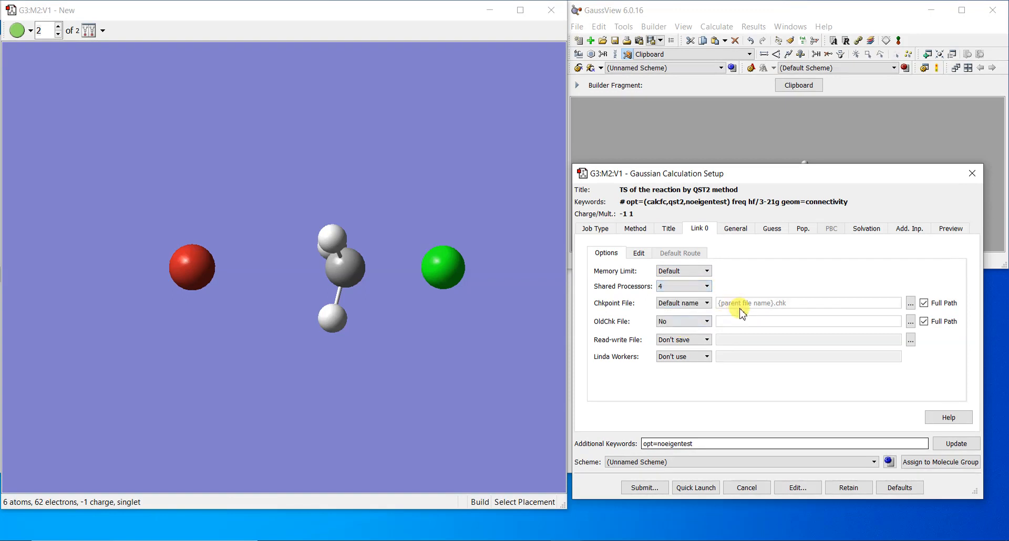
left_click(737, 230)
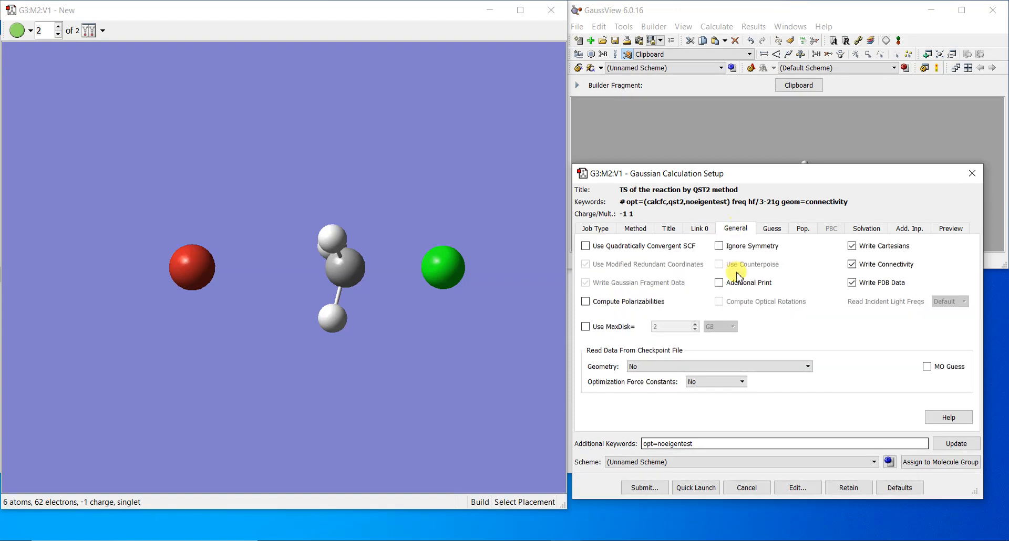
left_click(738, 288)
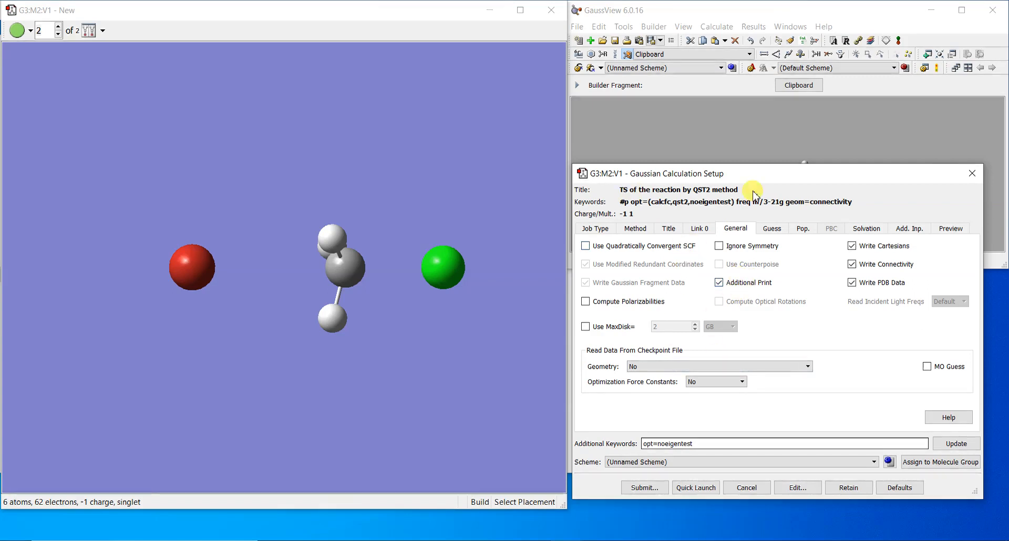
Save the Gaussian input file as TS-QST2 in the SN2 Reaction folder and open it for review.
left_click(797, 487)
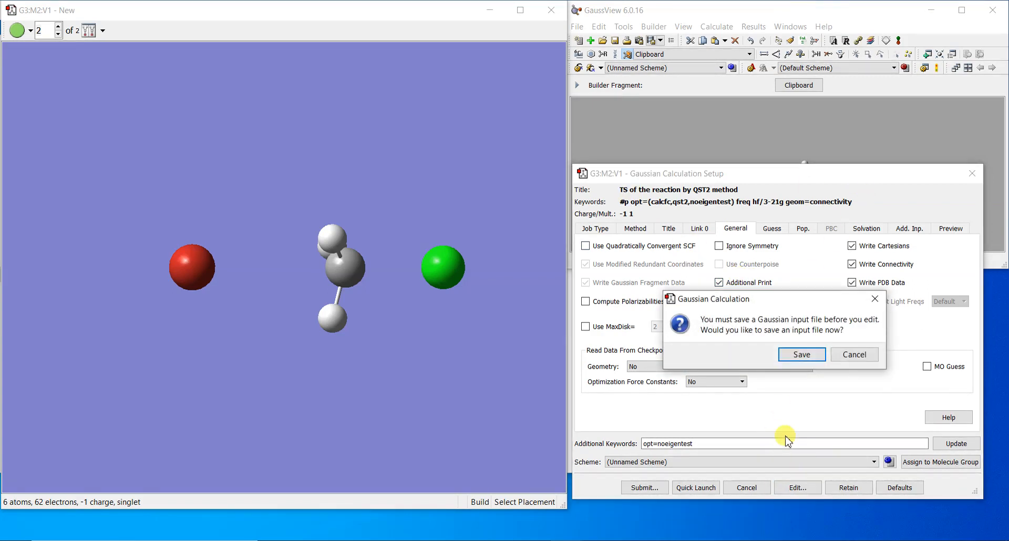
left_click(789, 356)
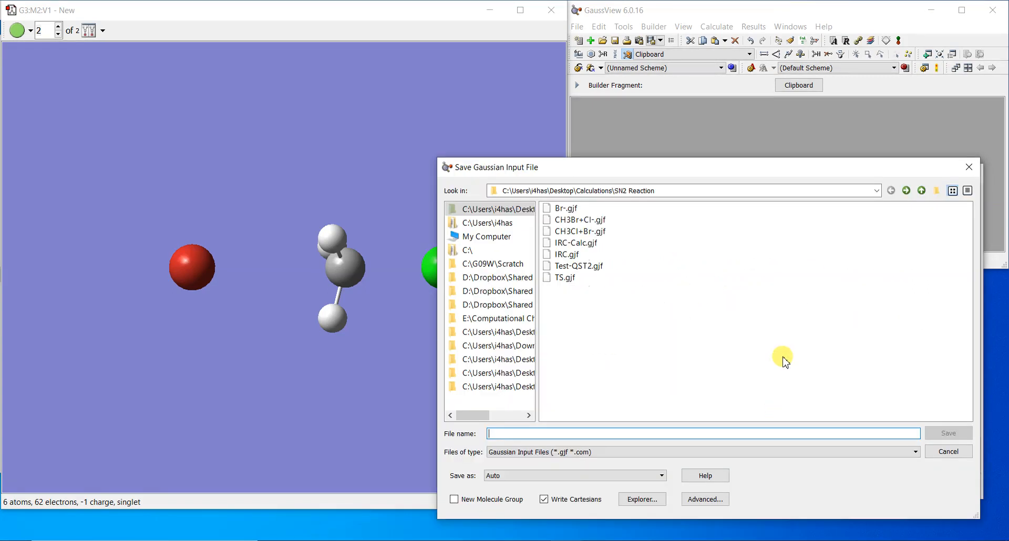
type("T")
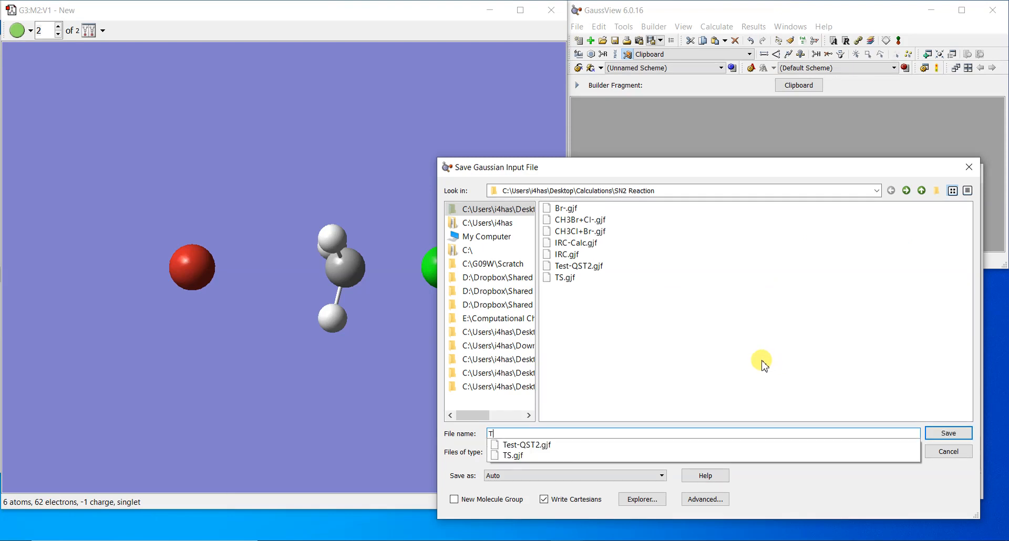
type("S-QST2")
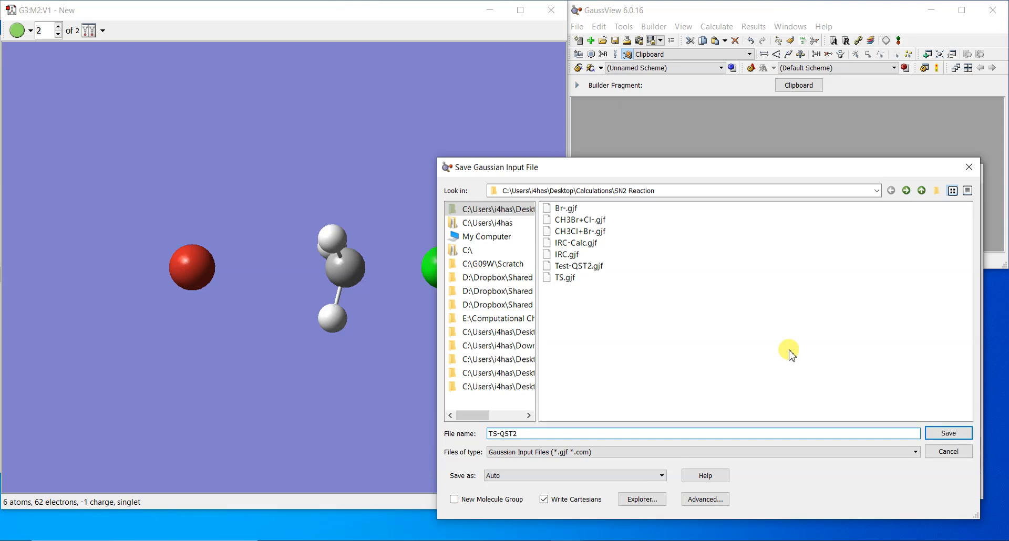
left_click(962, 433)
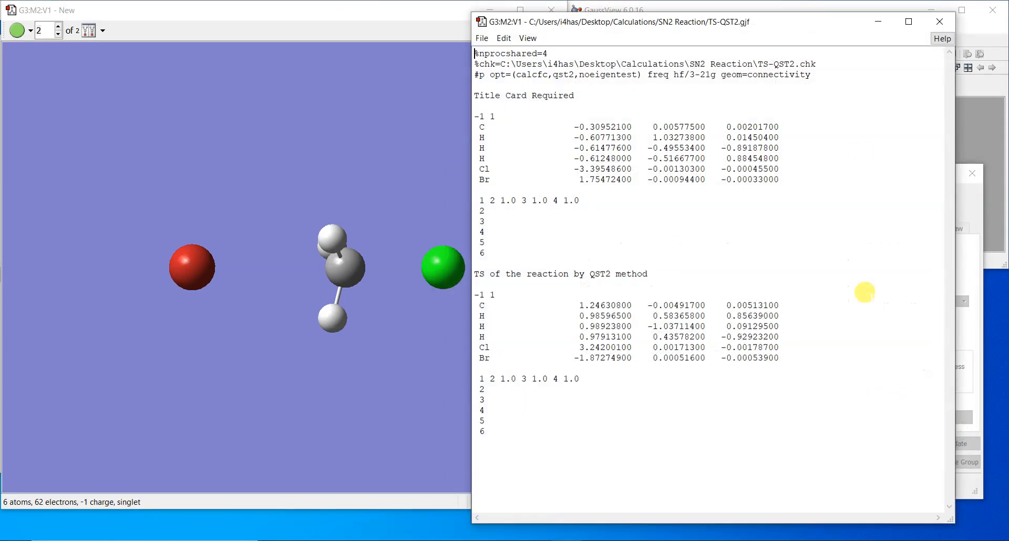
Close the input file view, submit TS-QST2.gjf to Gaussian, close the model window, and close Gaussian when the job completes.
left_click(938, 24)
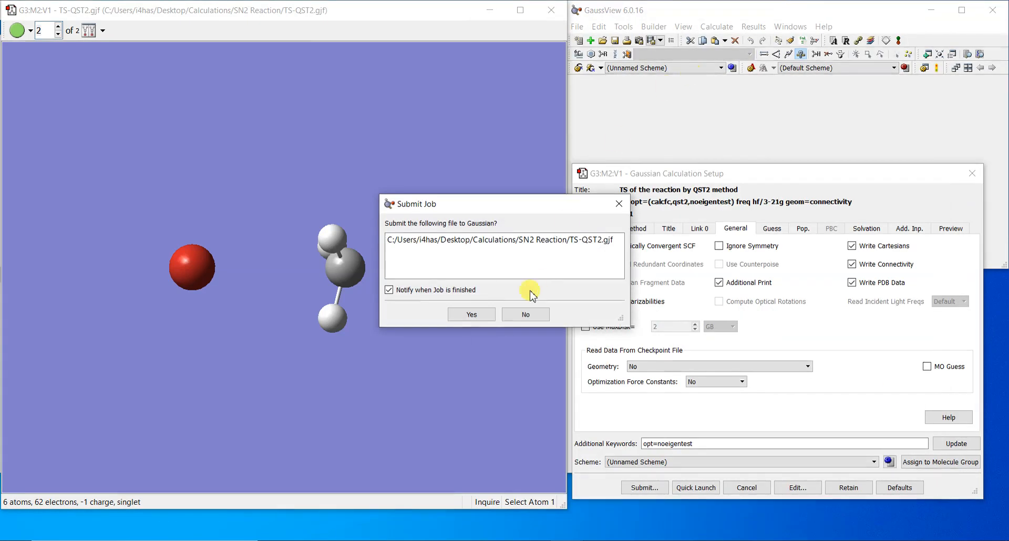
left_click(470, 315)
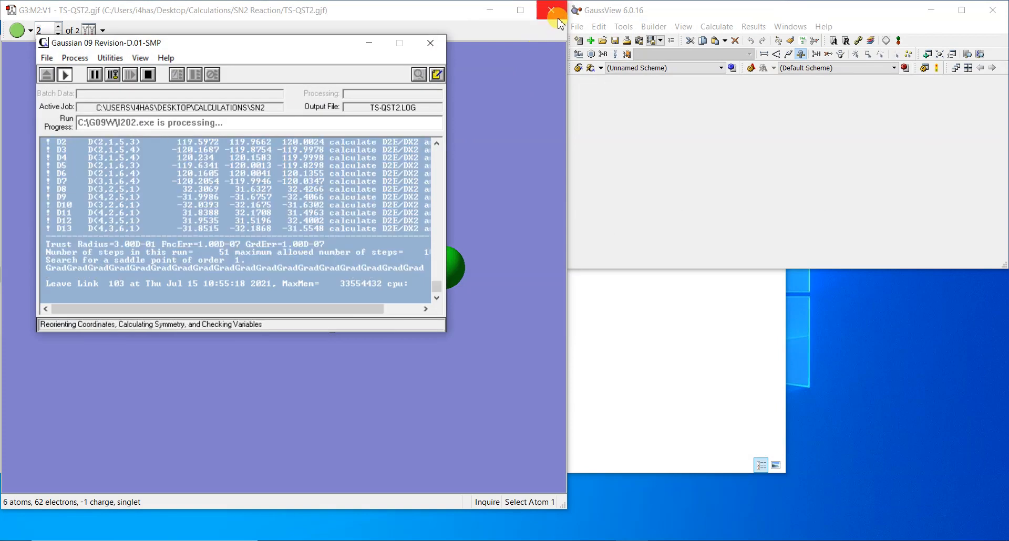
left_click(559, 19)
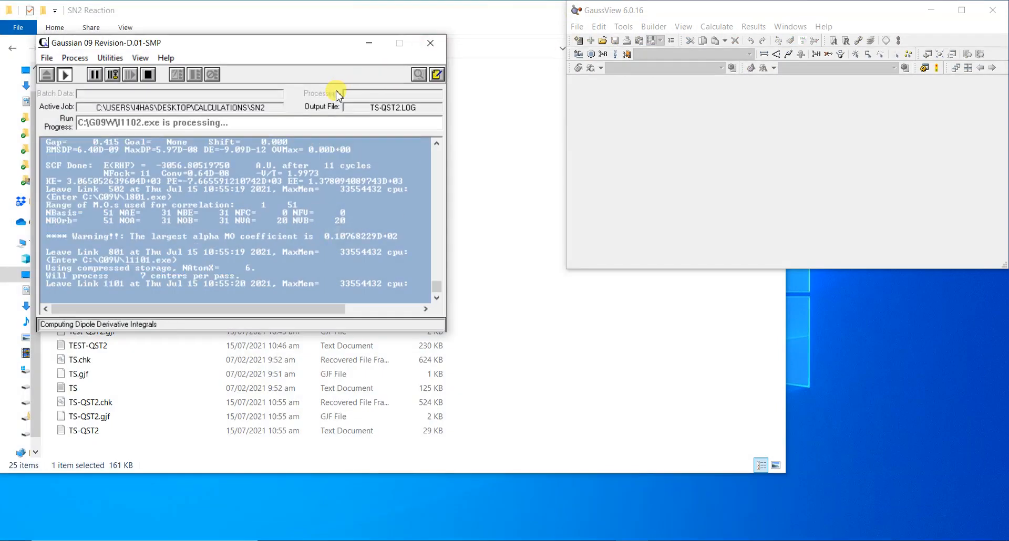
left_click_drag(288, 46, 262, 253)
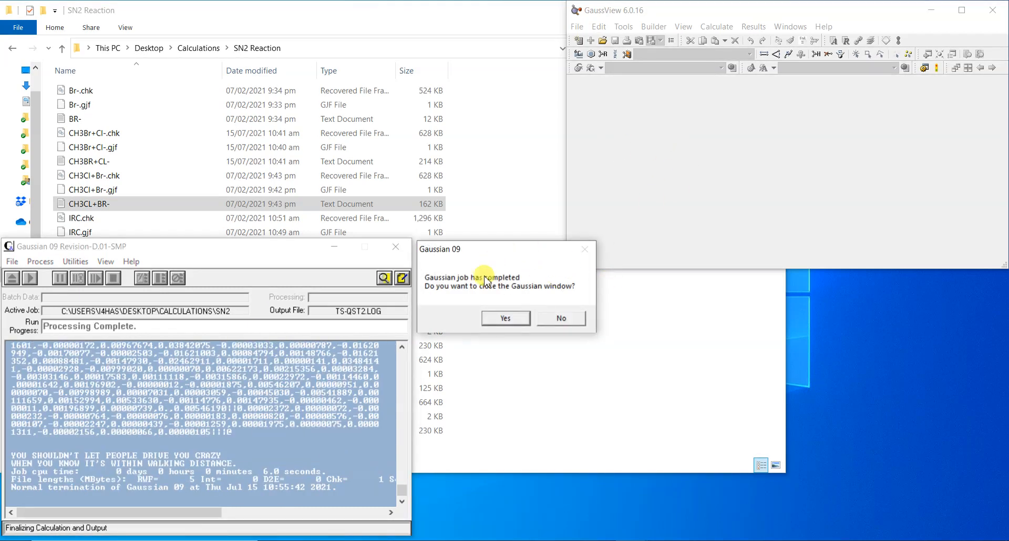
left_click(506, 319)
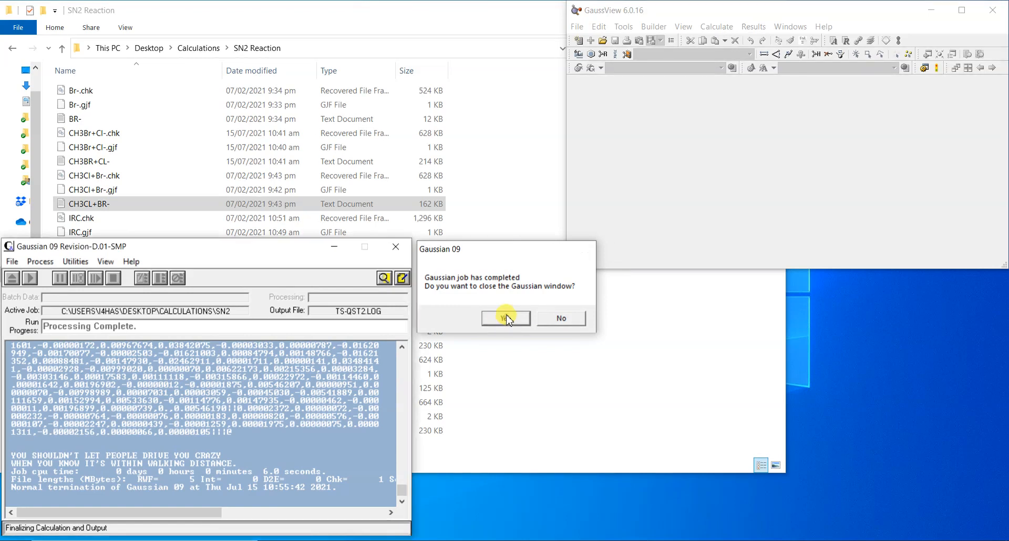
Open only the TS-QST2.log result file, leaving out the checkpoint file, and move its window clear of the main window.
left_click(355, 259)
left_click(356, 248)
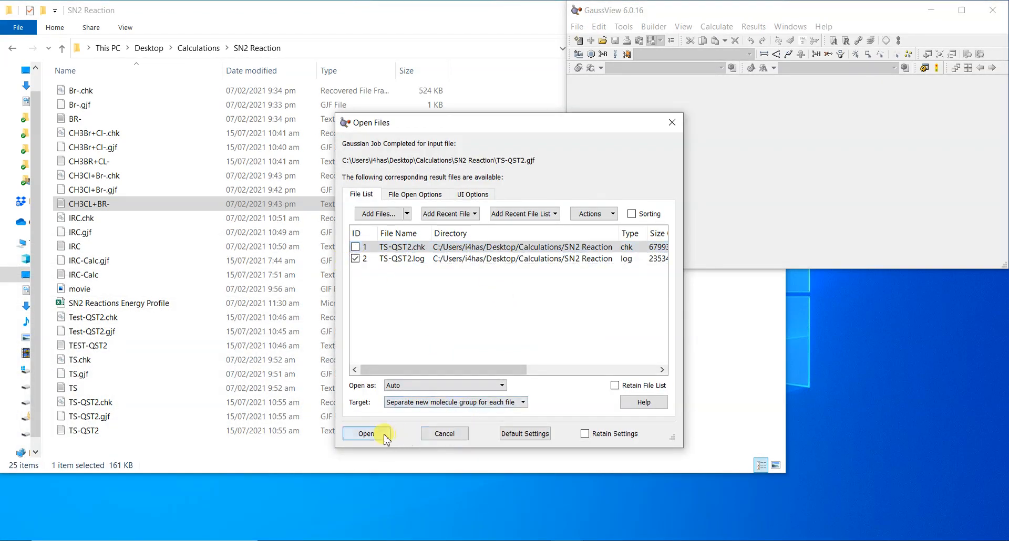
left_click(384, 435)
left_click(479, 286)
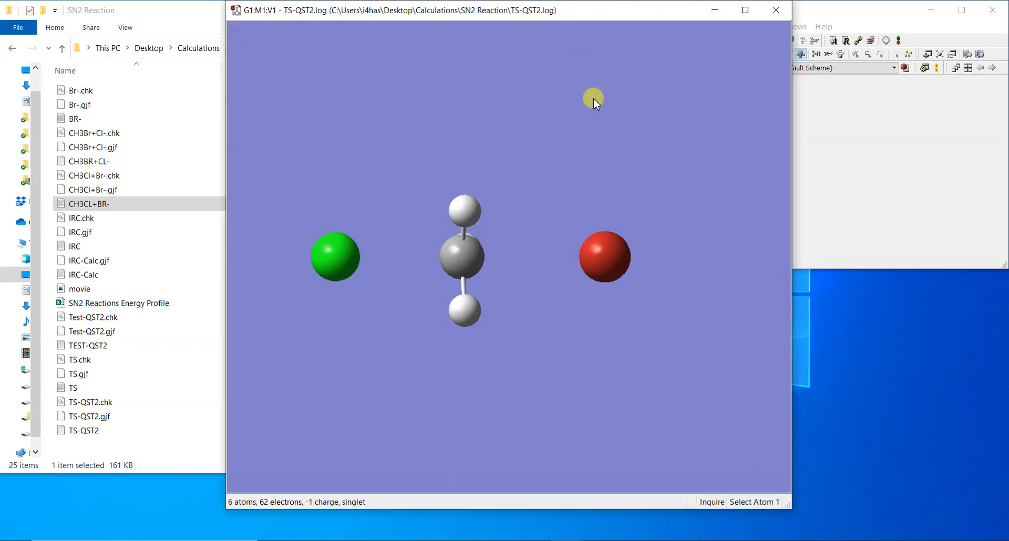
left_click_drag(528, 29, 394, 18)
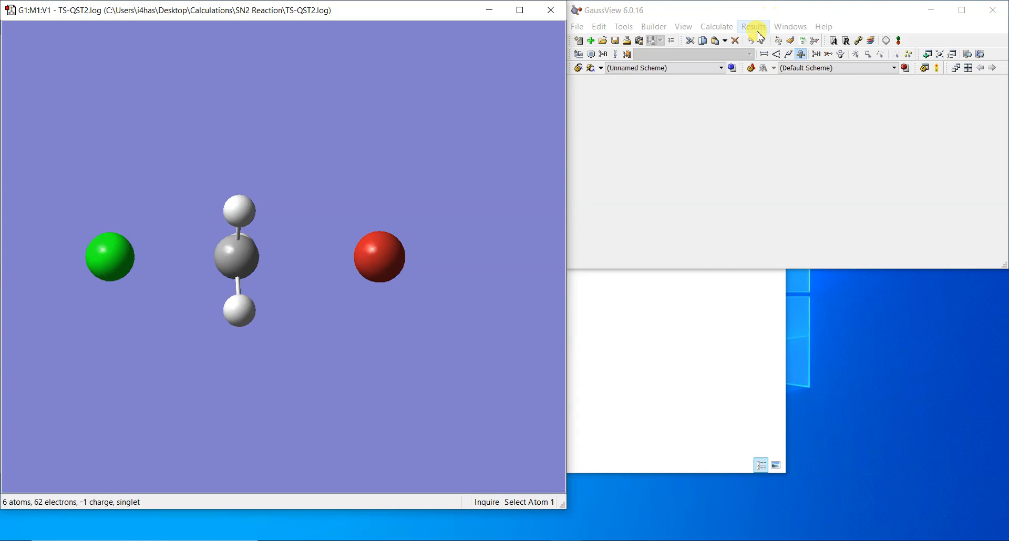
Show the vibrations of the TS-QST2 result and animate mode 1, the imaginary frequency, keeping the vibration list clear of the model.
left_click(759, 33)
left_click(798, 119)
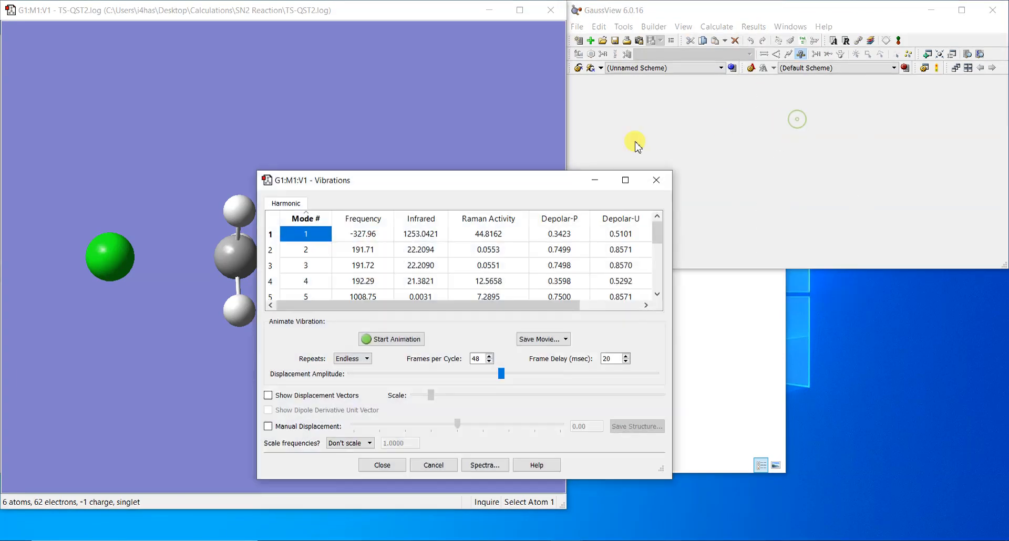
left_click_drag(515, 189, 828, 230)
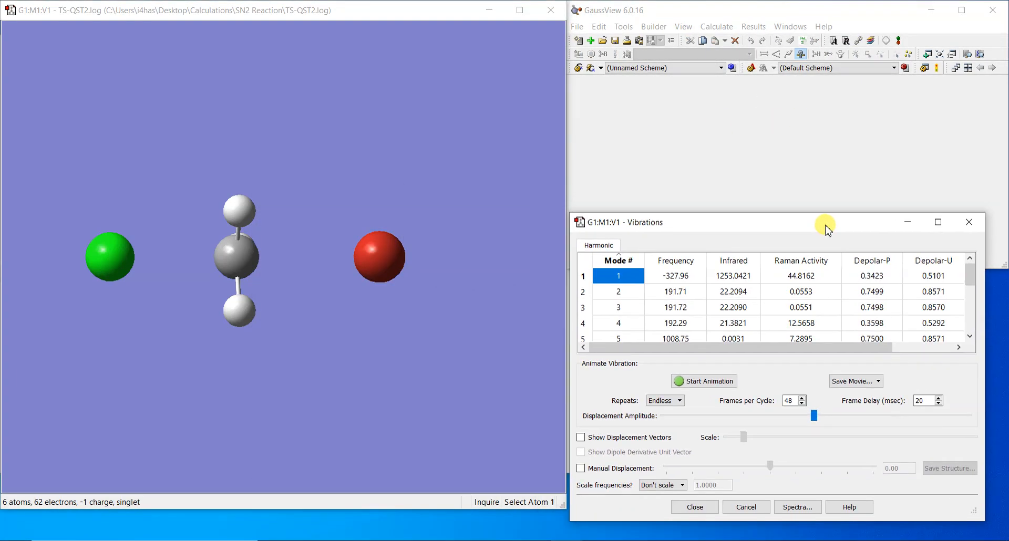
left_click(678, 276)
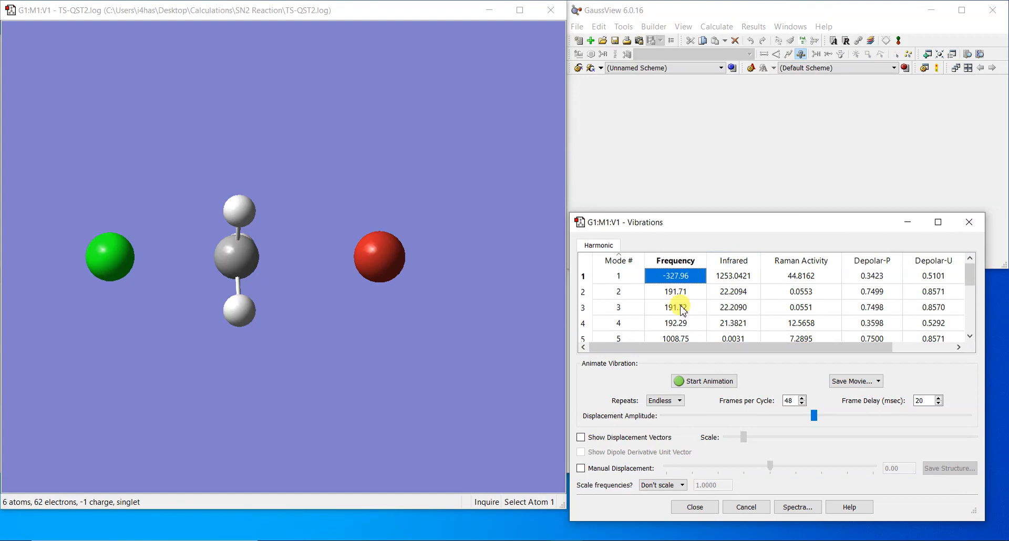
left_click(705, 383)
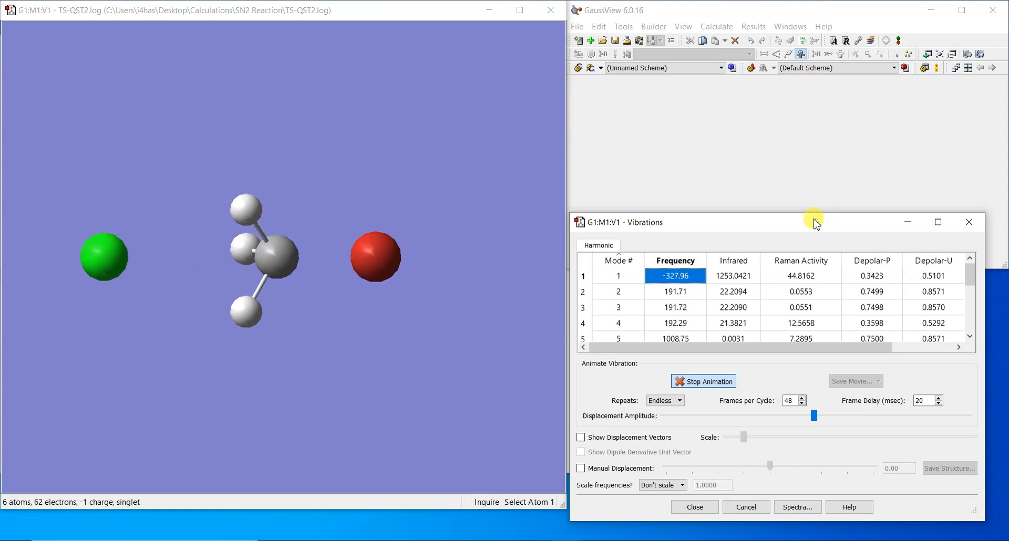
left_click_drag(816, 225, 814, 238)
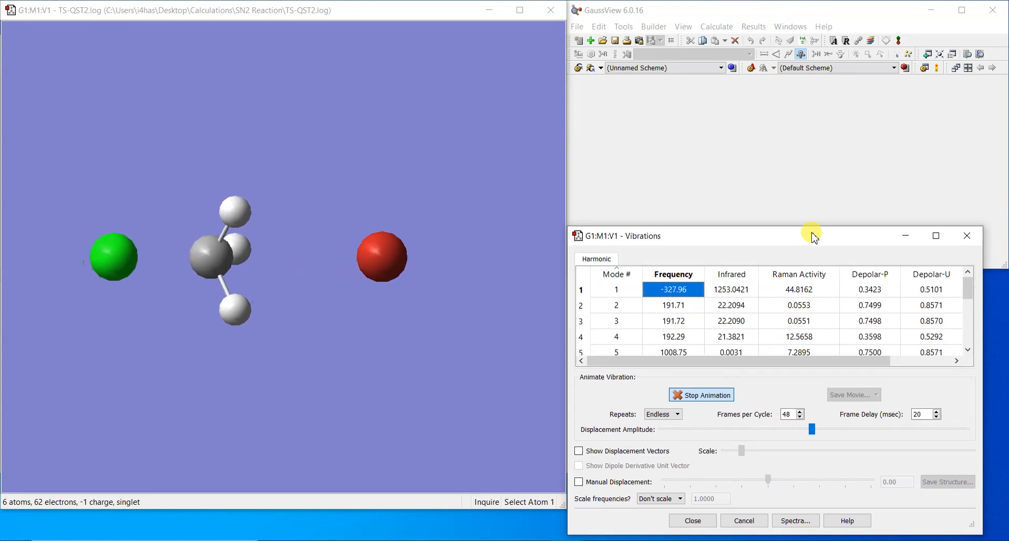